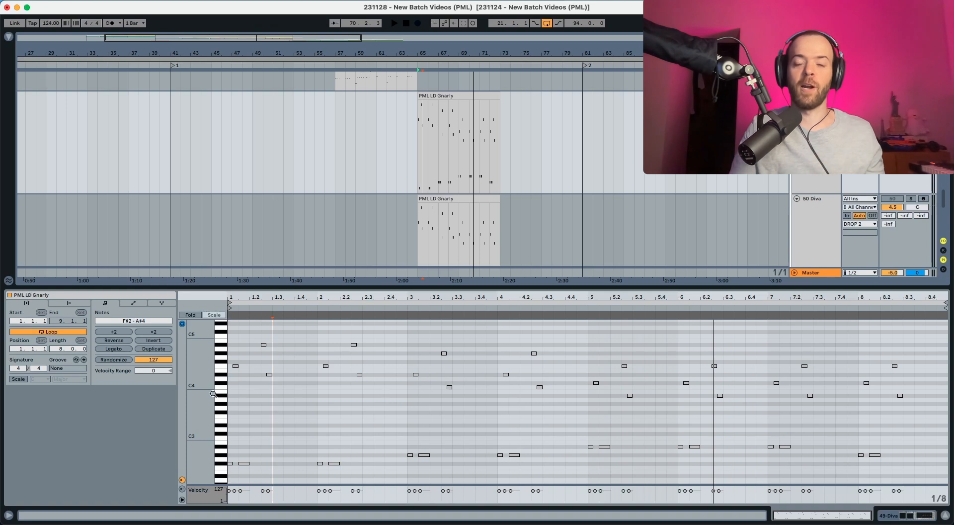
# Select the 50 Diva track, open its Diva synth interface and listen to the initial sound on the loop.
pyautogui.hotkey('shift', 'Tab')
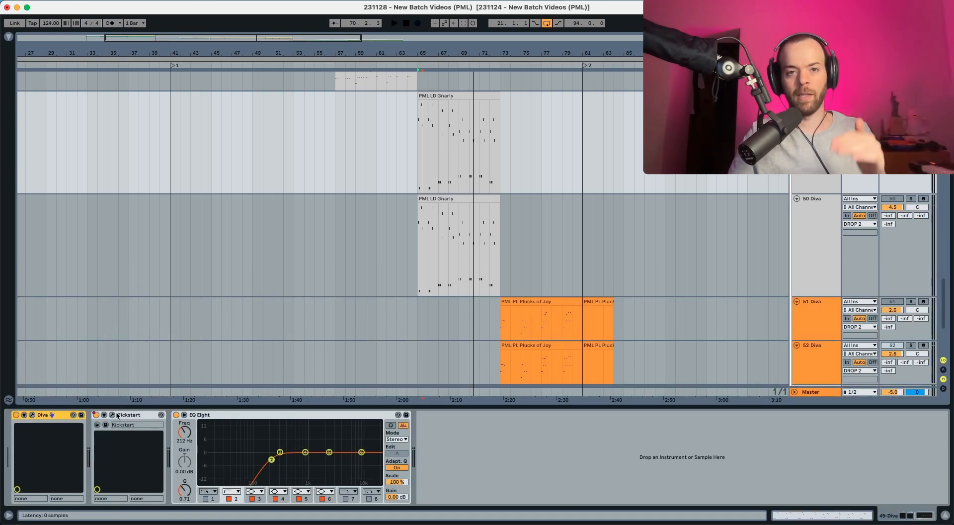
pyautogui.click(198, 416)
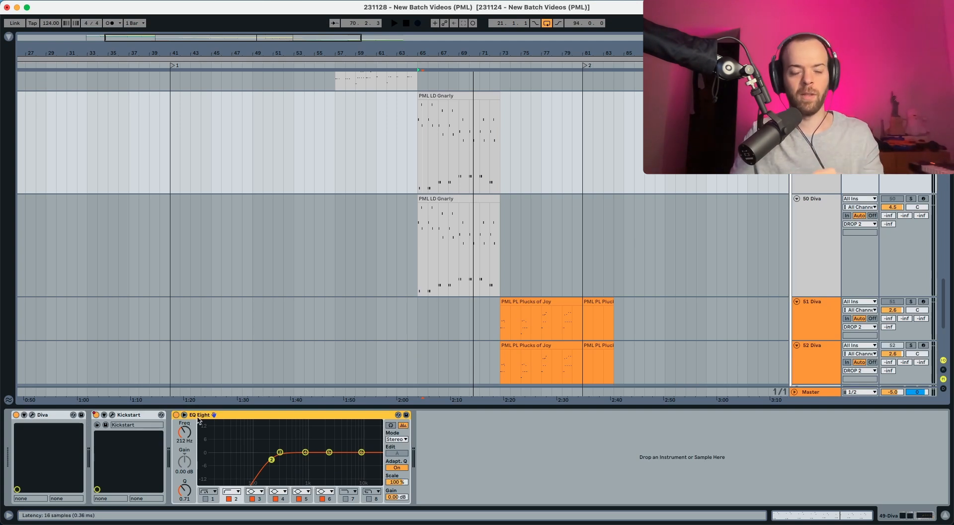
pyautogui.click(810, 271)
pyautogui.click(31, 414)
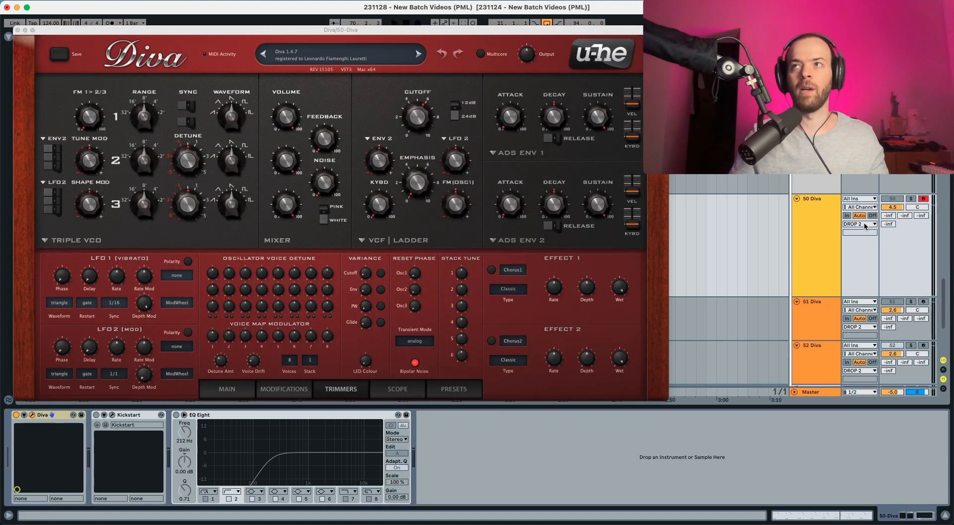
pyautogui.press('space')
pyautogui.press('super+alt+p')
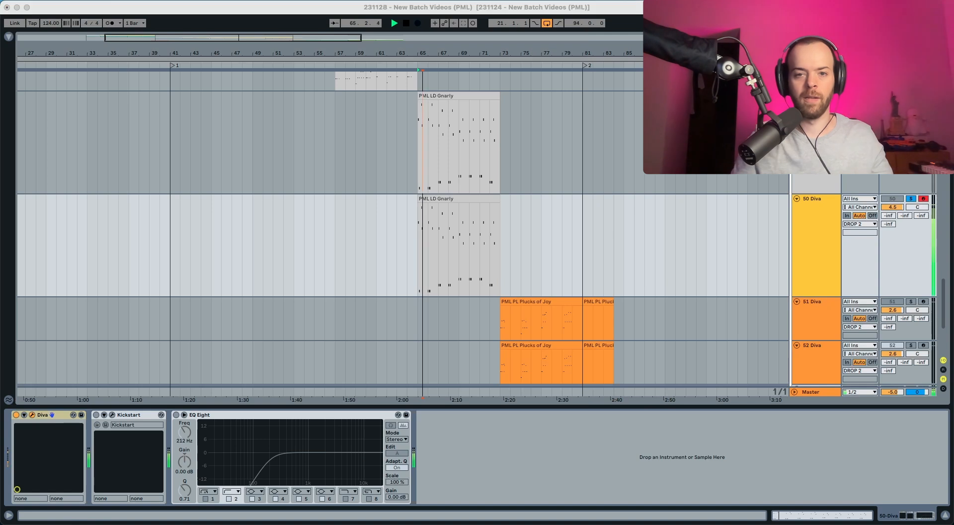
pyautogui.press('super+alt+p')
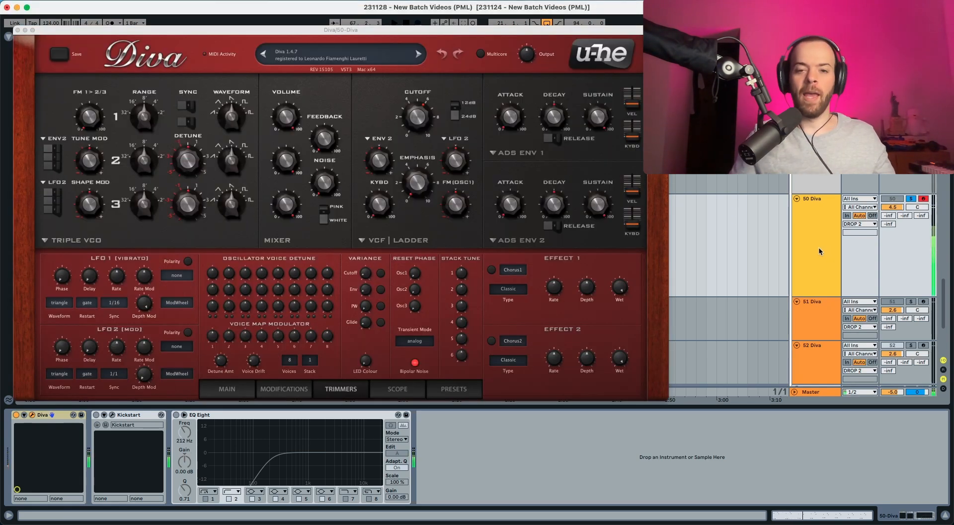
# Switch the oscillator model to Dual VCO Eco and the envelope 2 model to analogue.
pyautogui.click(70, 242)
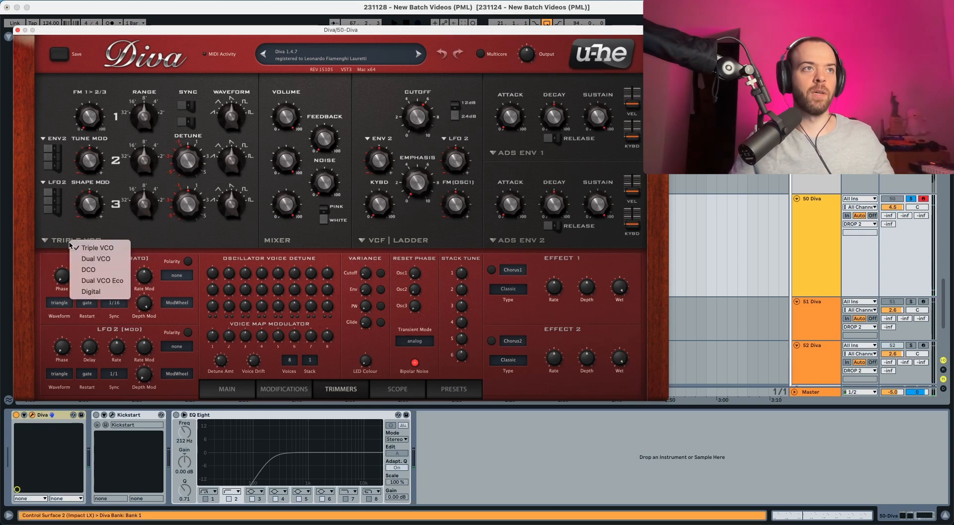
pyautogui.click(91, 281)
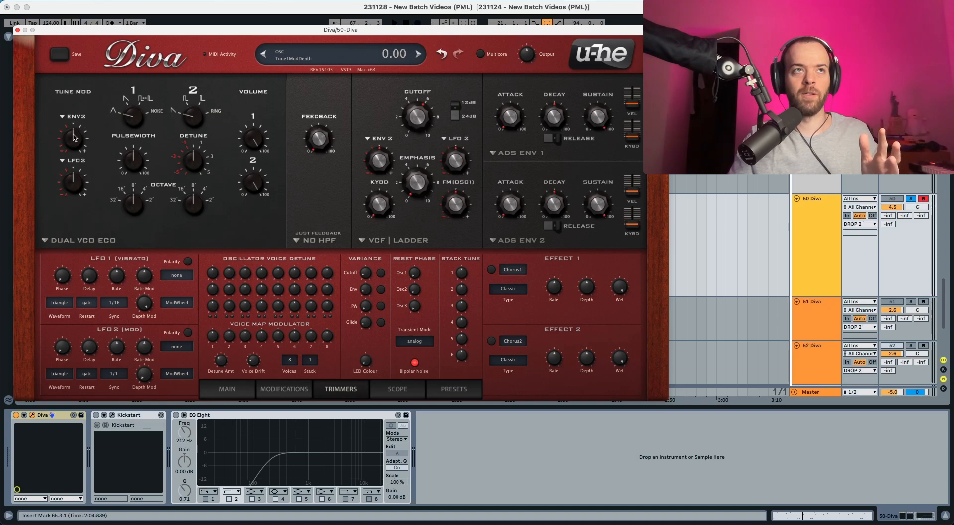
pyautogui.click(504, 240)
pyautogui.click(521, 255)
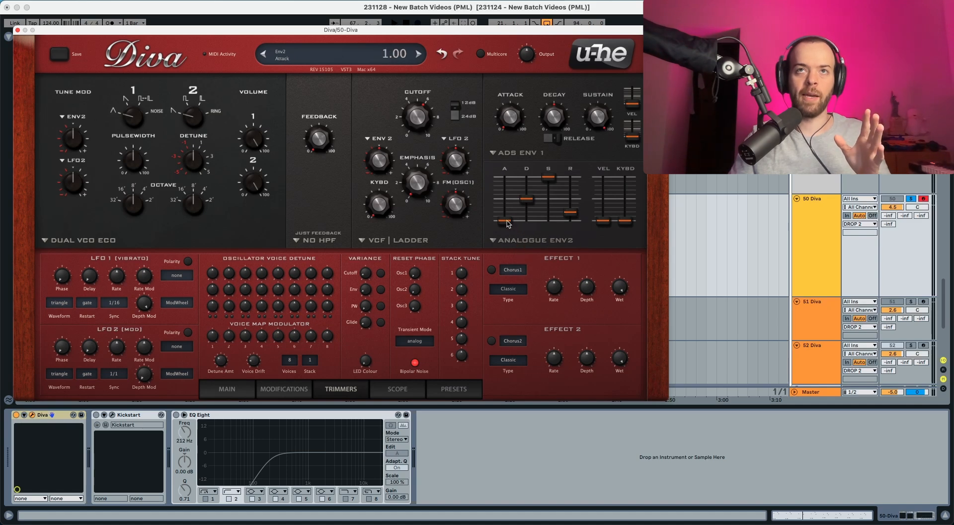
# Shorten envelope 2's decay to 17, raise the Env2 tune modulation amount, and play the loop to check.
pyautogui.moveTo(532, 202); pyautogui.dragTo(531, 222)
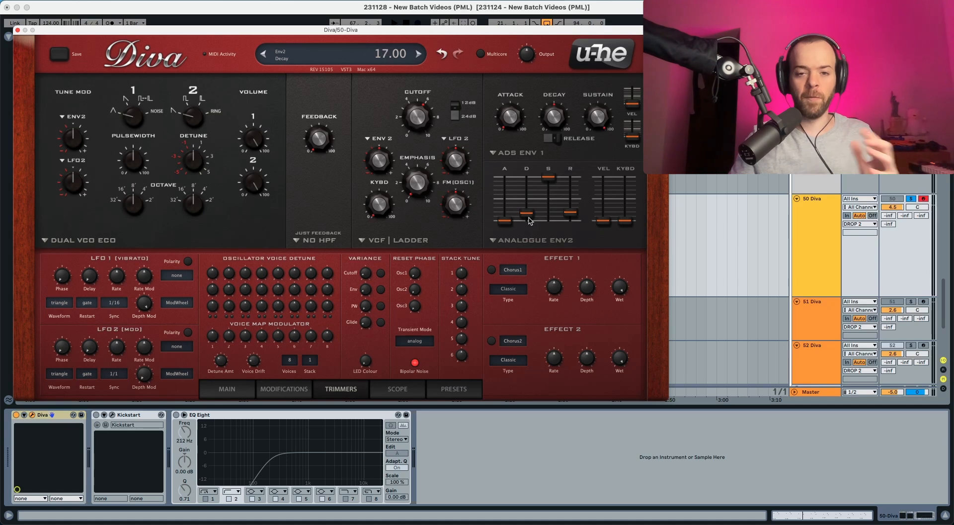
pyautogui.moveTo(74, 143); pyautogui.dragTo(81, 111)
pyautogui.press('space')
pyautogui.press('space')
# Lower envelope 2's sustain to the minimum, fine-tune its decay to about 19, and play the loop.
pyautogui.moveTo(549, 178); pyautogui.dragTo(529, 211)
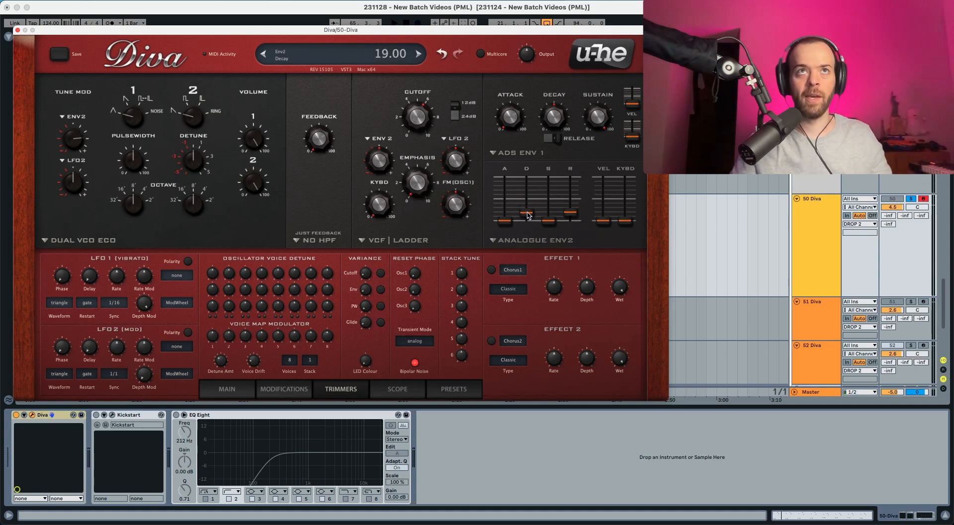
pyautogui.moveTo(528, 215); pyautogui.dragTo(529, 216)
pyautogui.press('space')
pyautogui.press('space')
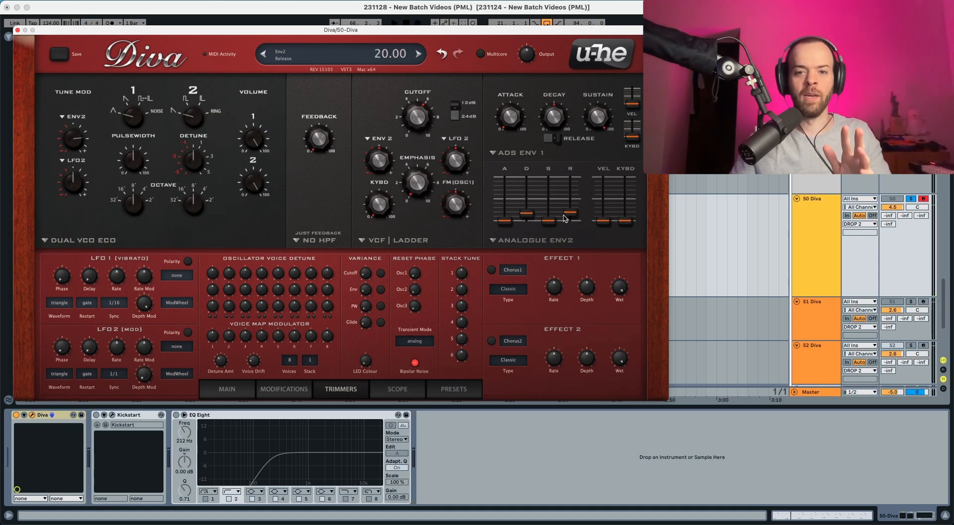
# Set envelope 2's release to 50, check it in playback, and raise its velocity and keyboard amounts.
pyautogui.moveTo(567, 217); pyautogui.dragTo(567, 200)
pyautogui.press('space')
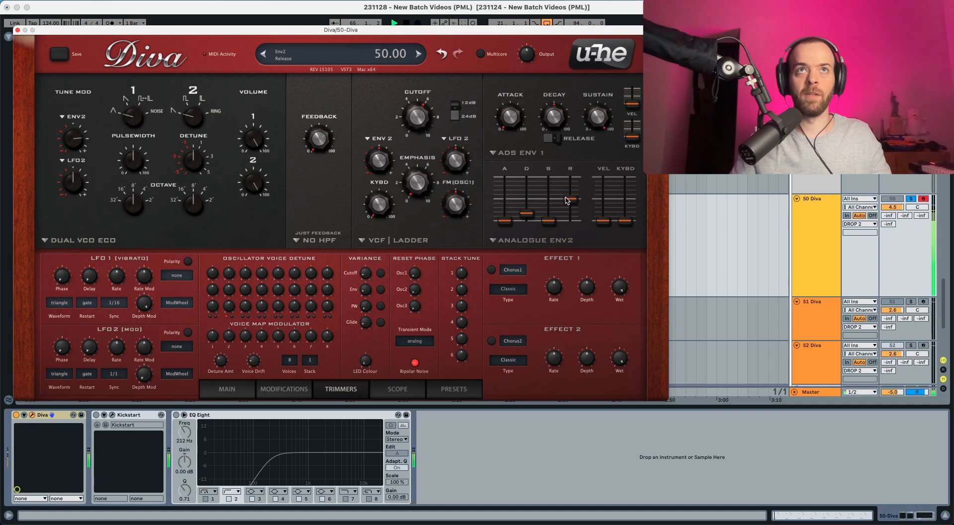
pyautogui.press('space')
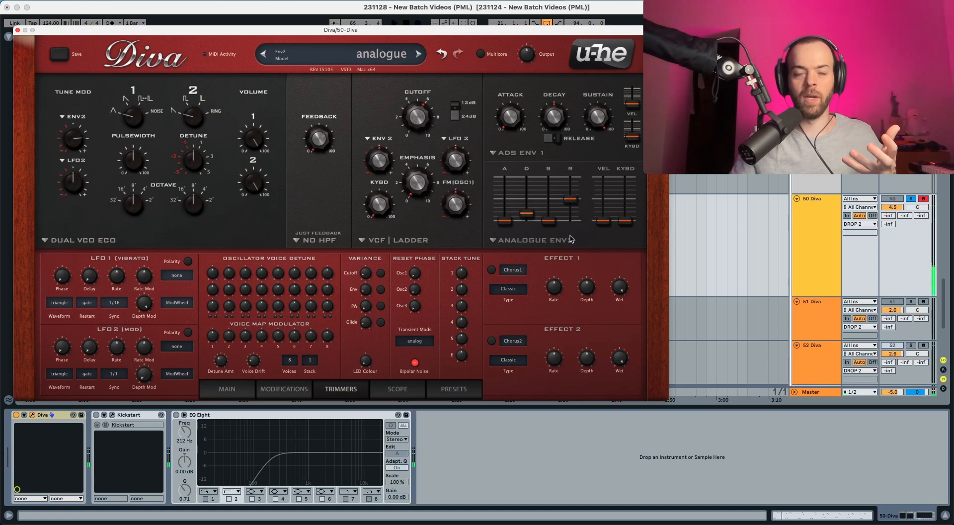
pyautogui.moveTo(603, 220); pyautogui.dragTo(625, 199)
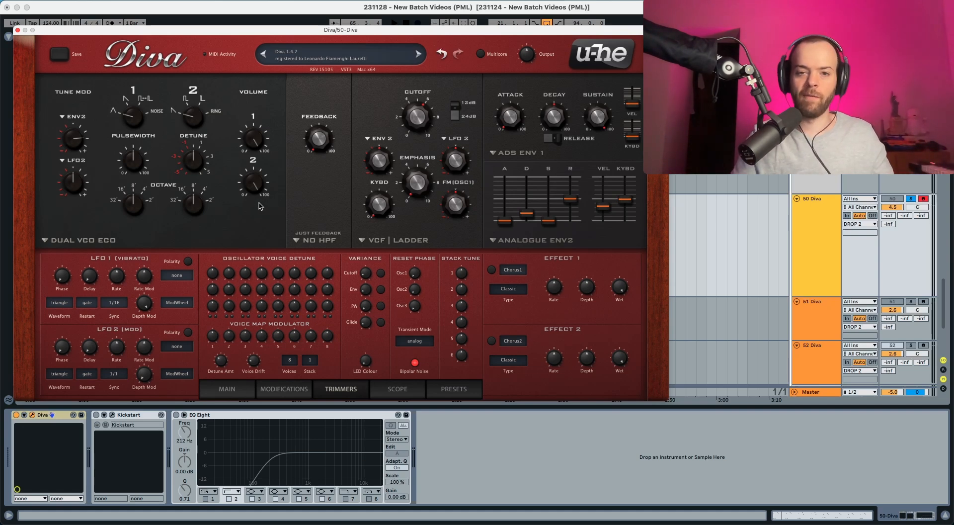
# Set oscillator 1's waveform selector to 2.00 and increase the pulse width while the loop plays.
pyautogui.moveTo(127, 124); pyautogui.dragTo(133, 88)
pyautogui.press('space')
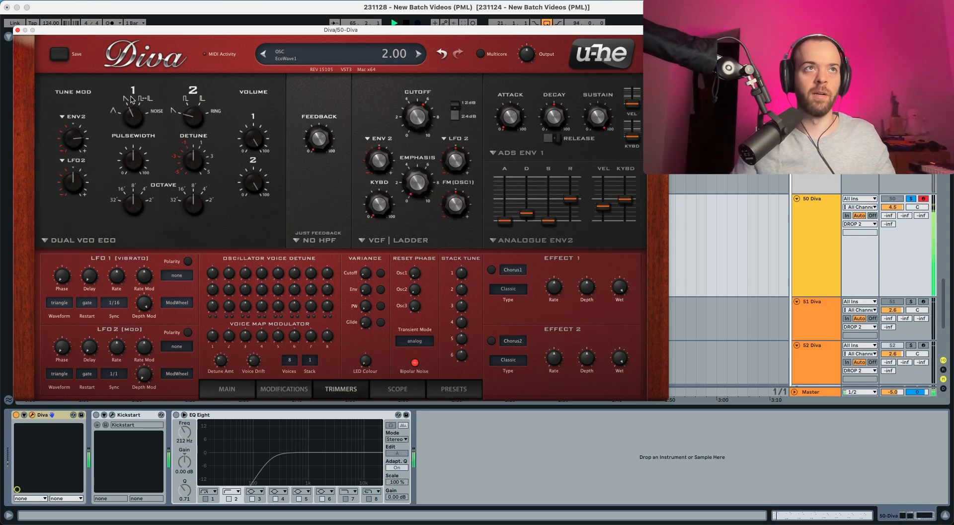
pyautogui.moveTo(136, 163); pyautogui.dragTo(138, 143)
pyautogui.press('space')
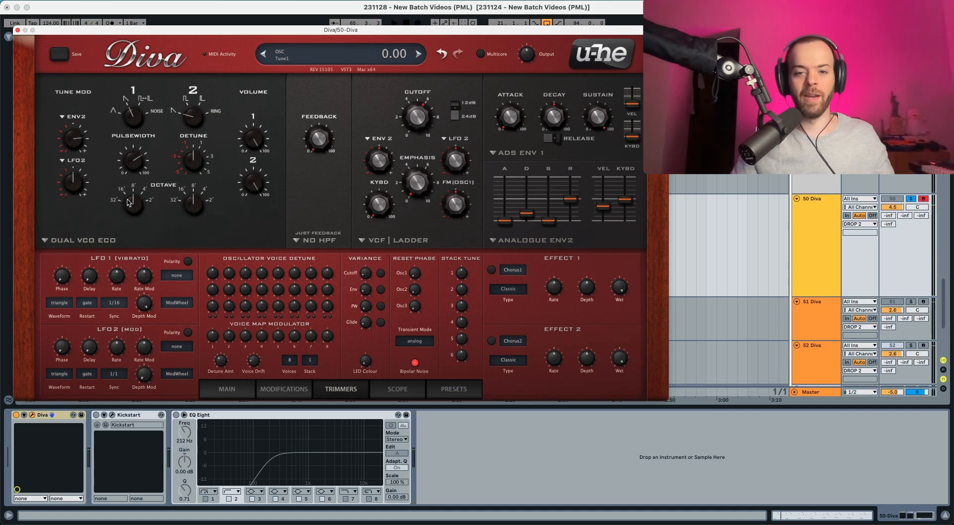
# Lower oscillator 1's octave to 16' and play the loop to hear it.
pyautogui.moveTo(129, 202)
pyautogui.mouseDown()
pyautogui.moveTo(129, 229)
pyautogui.moveTo(130, 202)
pyautogui.mouseUp()
pyautogui.press('space')
pyautogui.press('space')
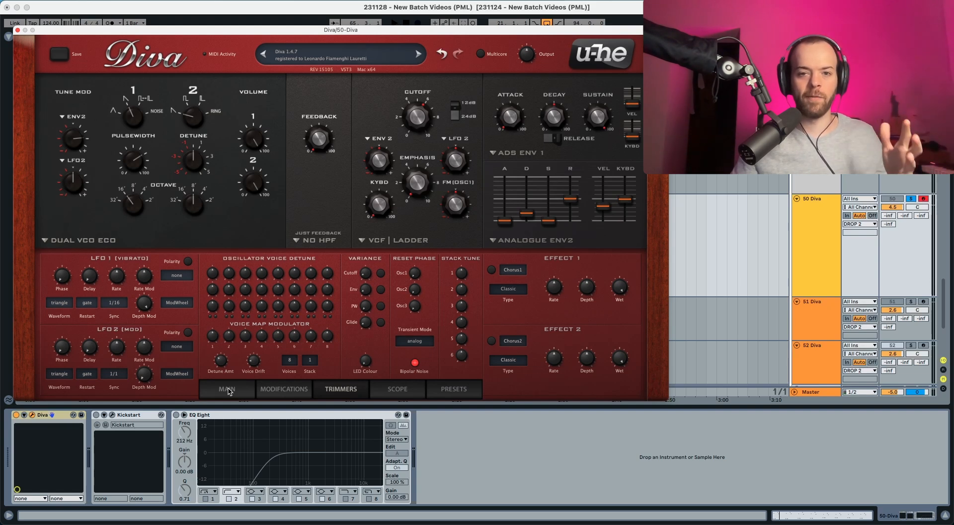
# Set the main tuning transpose to 0 and the voice mode to legato, and play the loop.
pyautogui.click(228, 390)
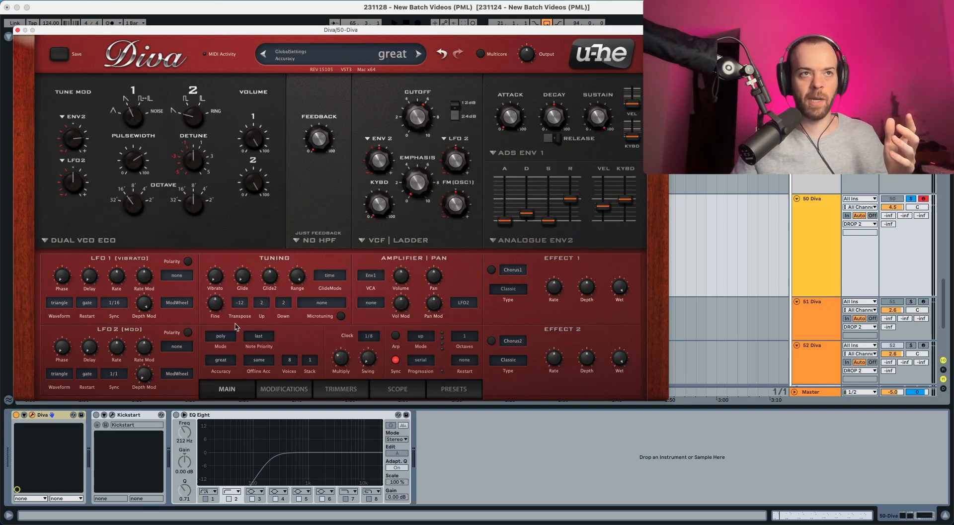
pyautogui.click(239, 305)
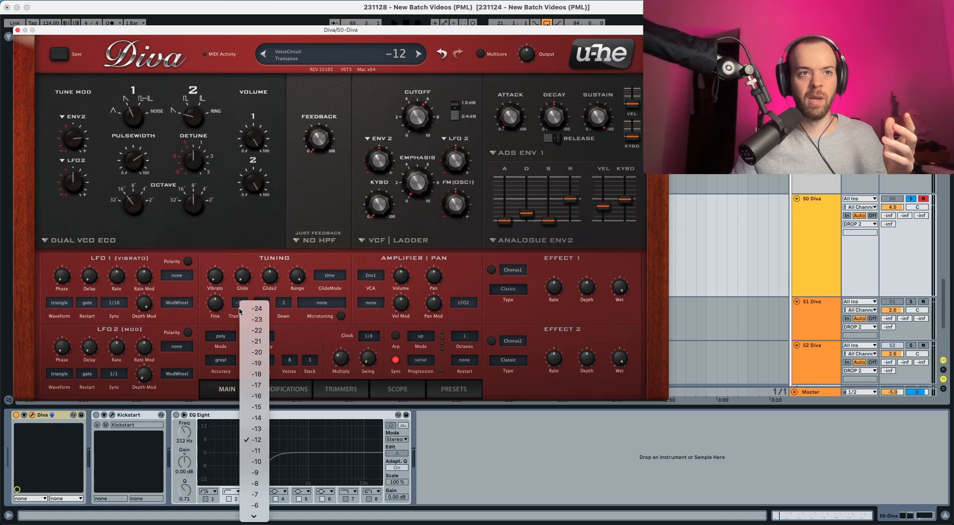
pyautogui.click(256, 495)
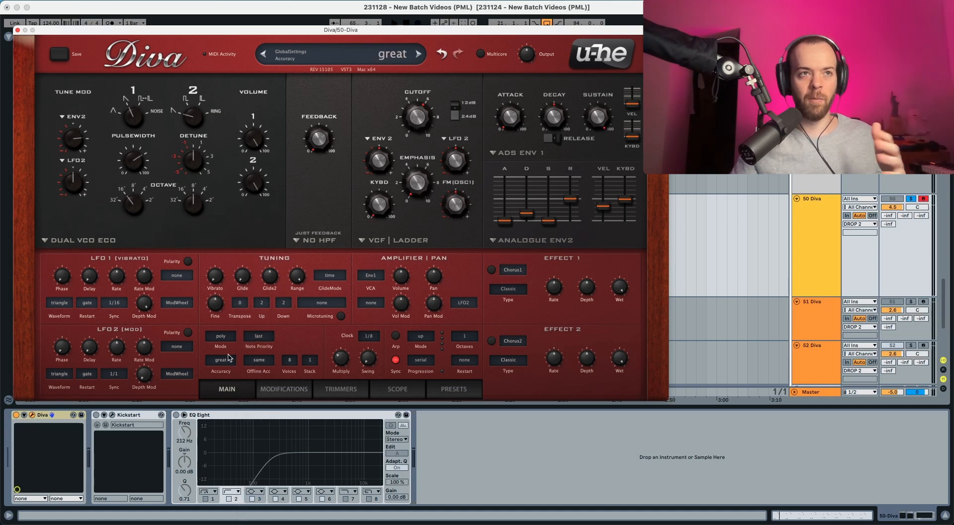
pyautogui.click(221, 336)
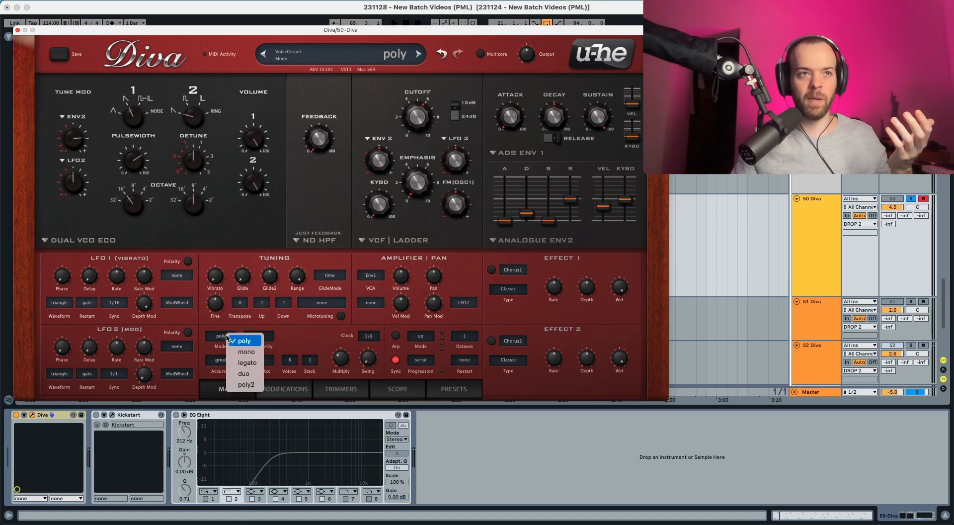
pyautogui.click(243, 364)
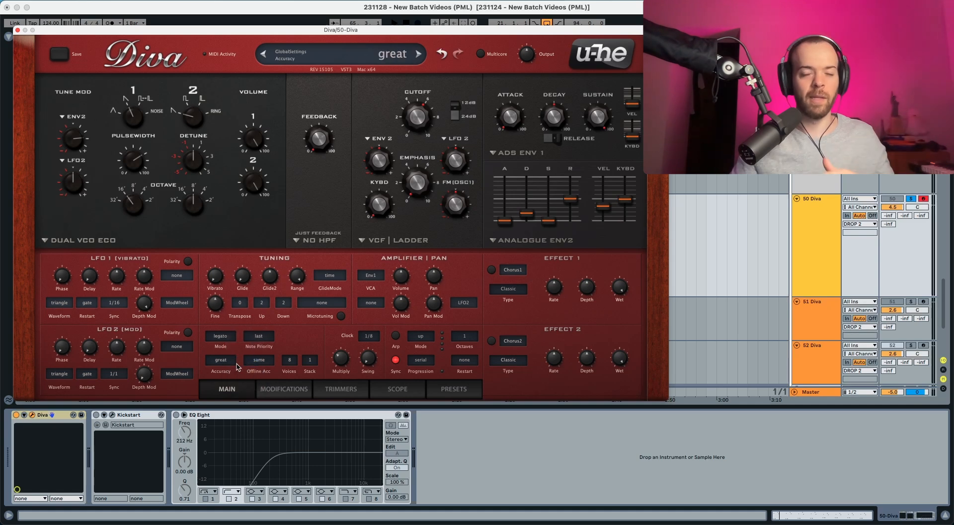
pyautogui.press('space')
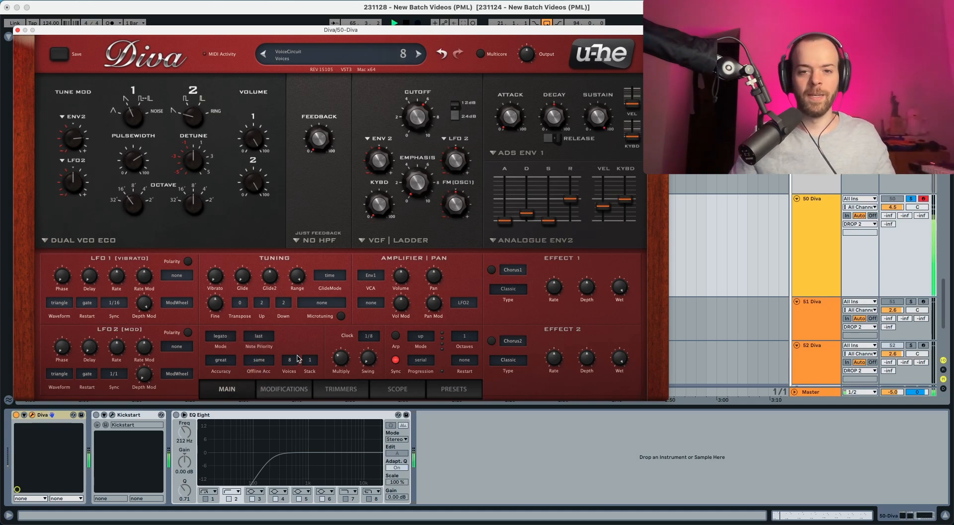
pyautogui.press('space')
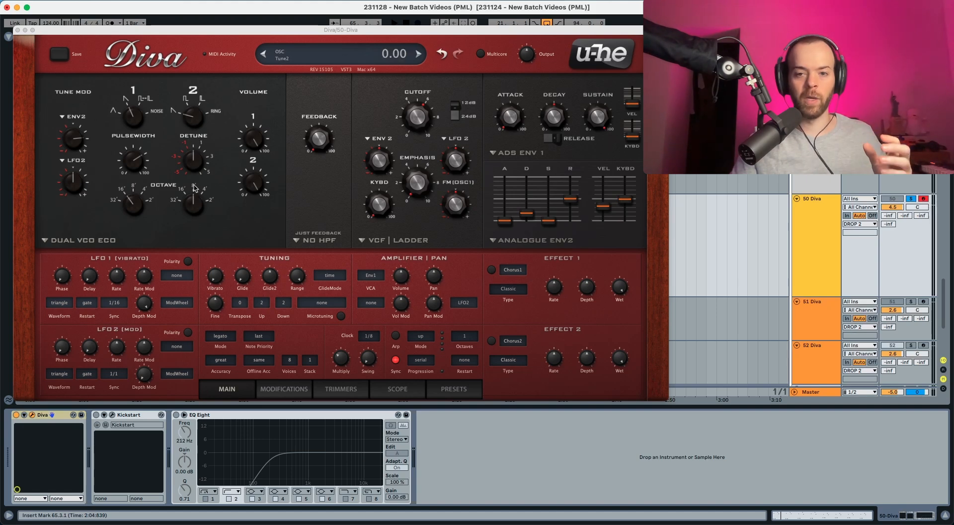
# Raise oscillator 2's octave to 4' and detune it slightly to 12.02, checking the result in playback.
pyautogui.moveTo(195, 208); pyautogui.dragTo(196, 196)
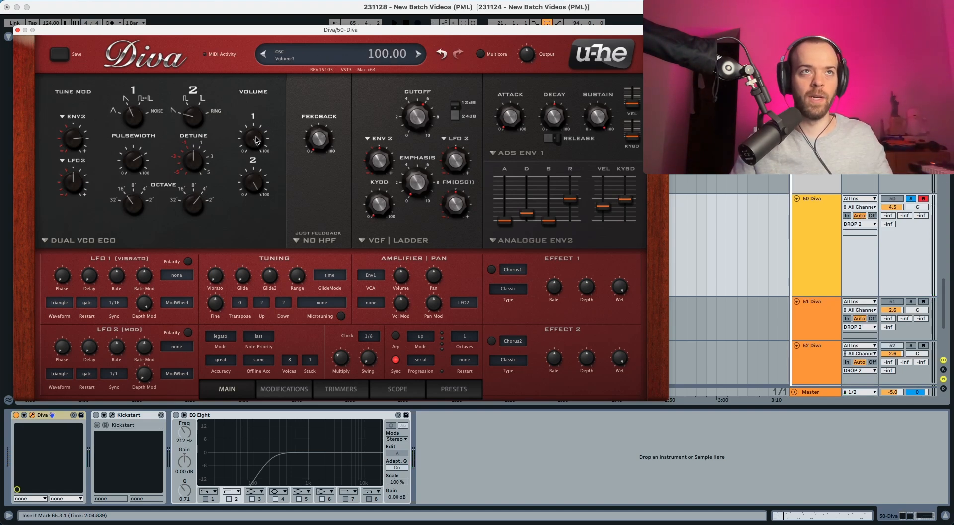
pyautogui.press('space')
pyautogui.press('space')
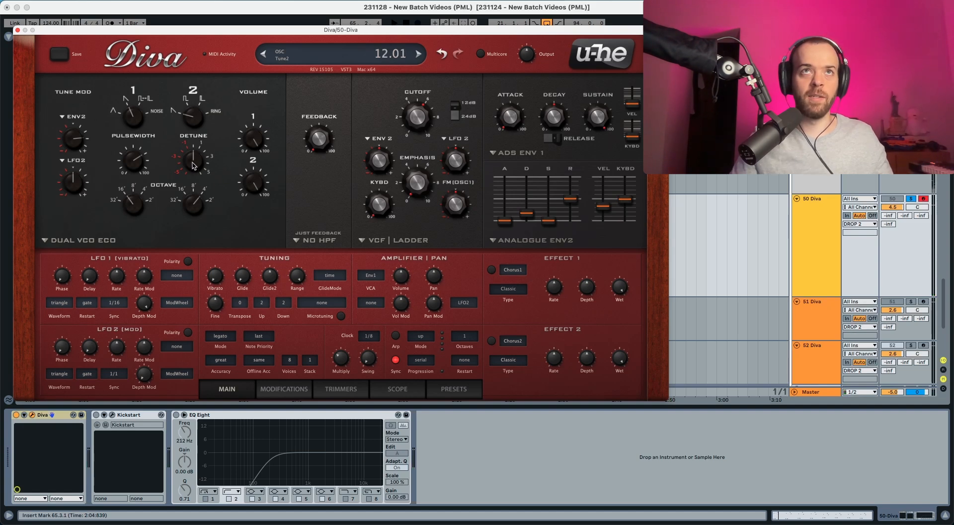
pyautogui.press('space')
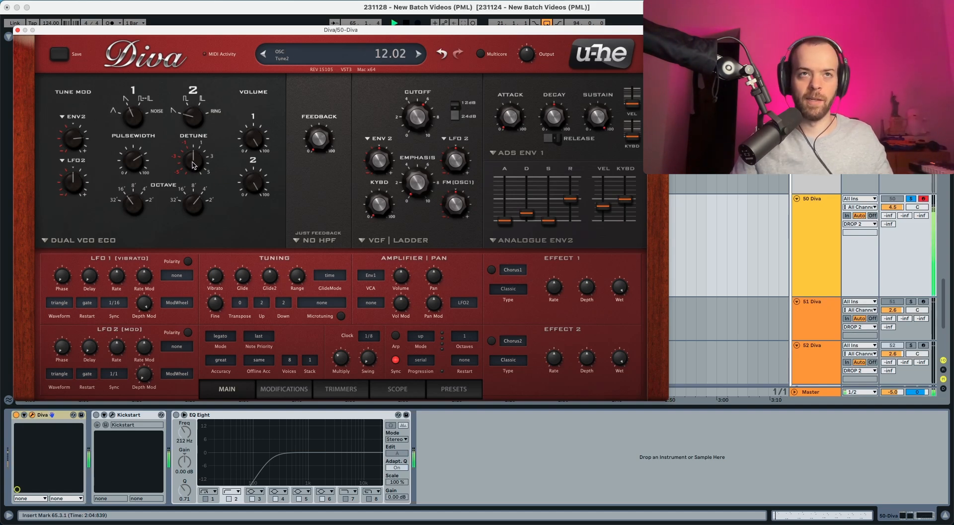
pyautogui.press('space')
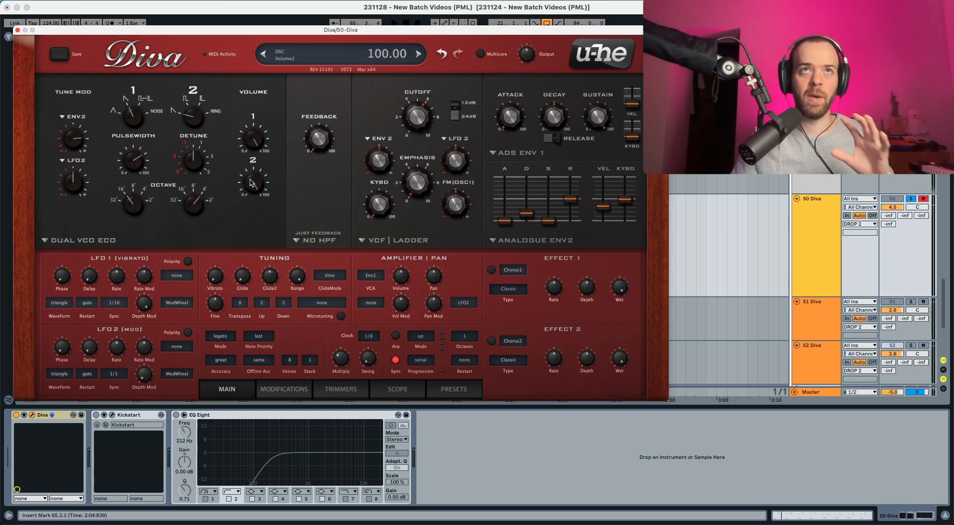
# Reduce oscillator 2's volume to 78.50 and play the loop to check the balance.
pyautogui.moveTo(251, 183); pyautogui.dragTo(252, 205)
pyautogui.press('space')
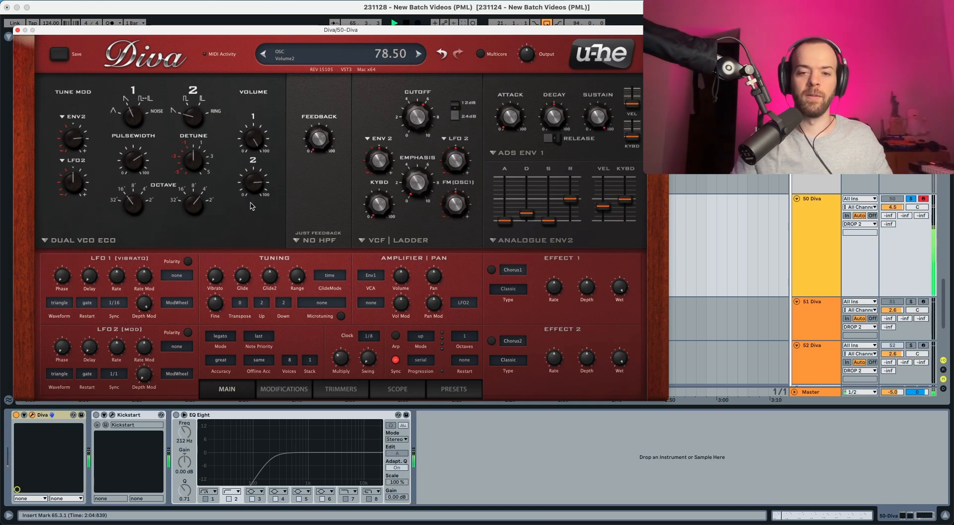
pyautogui.press('space')
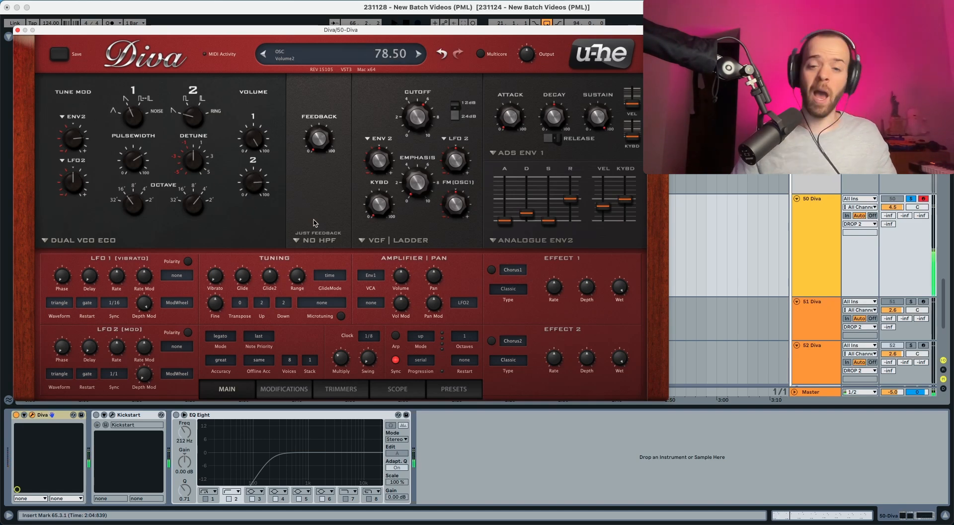
# Change the feedback module to HPF pre with its frequency at 34, and play the loop.
pyautogui.click(324, 241)
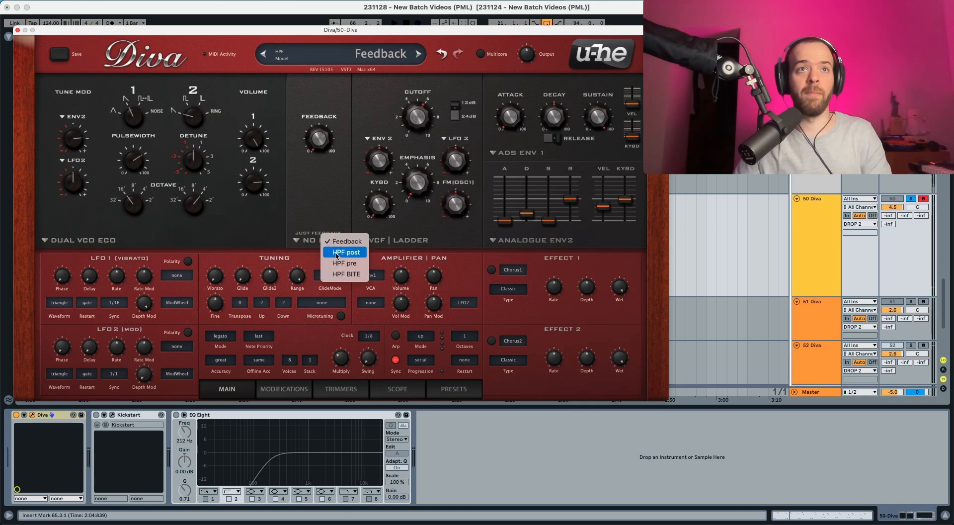
pyautogui.click(335, 262)
pyautogui.moveTo(322, 158)
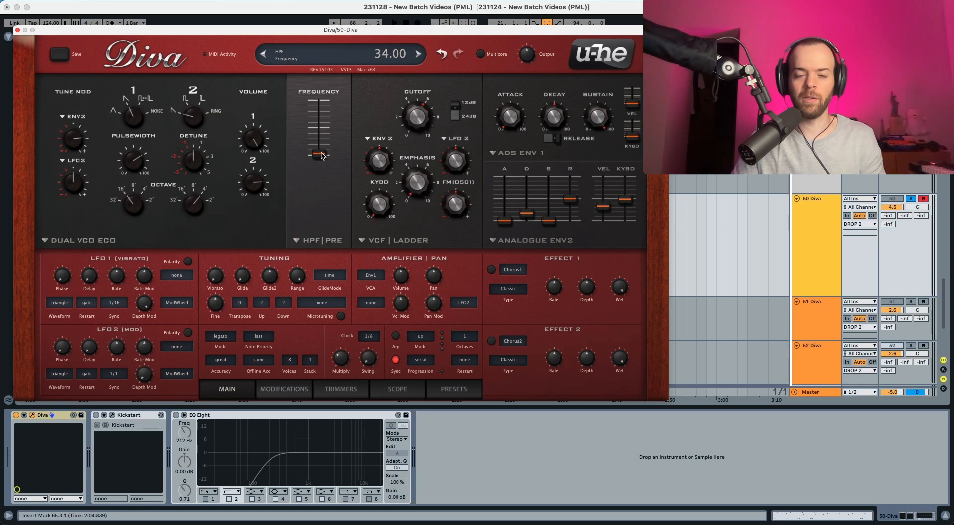
pyautogui.press('space')
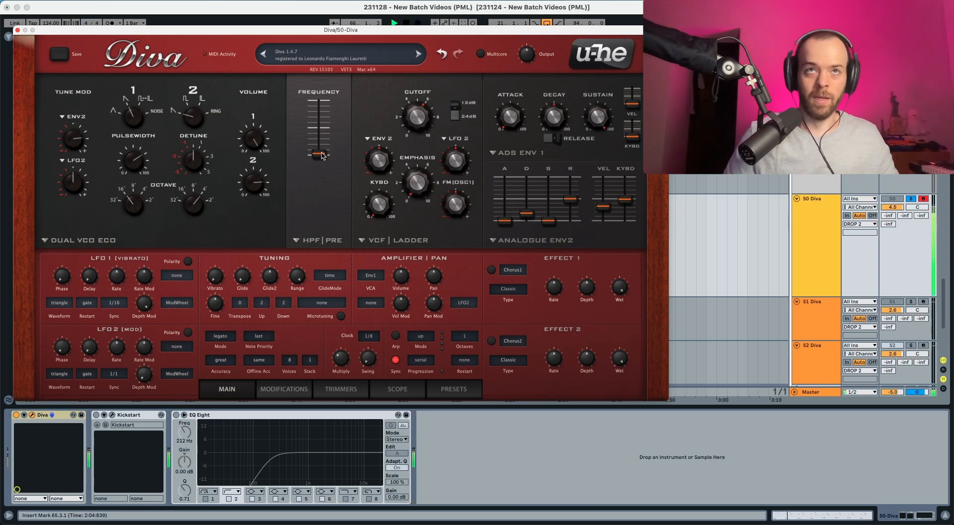
pyautogui.press('space')
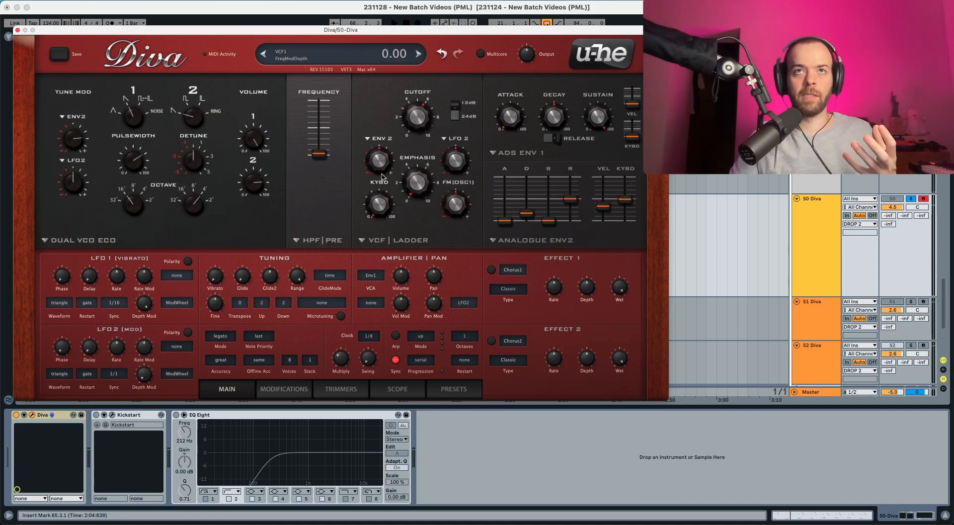
# Change envelope 1's model to analogue, set its attack to 12.00, and play the loop.
pyautogui.click(515, 154)
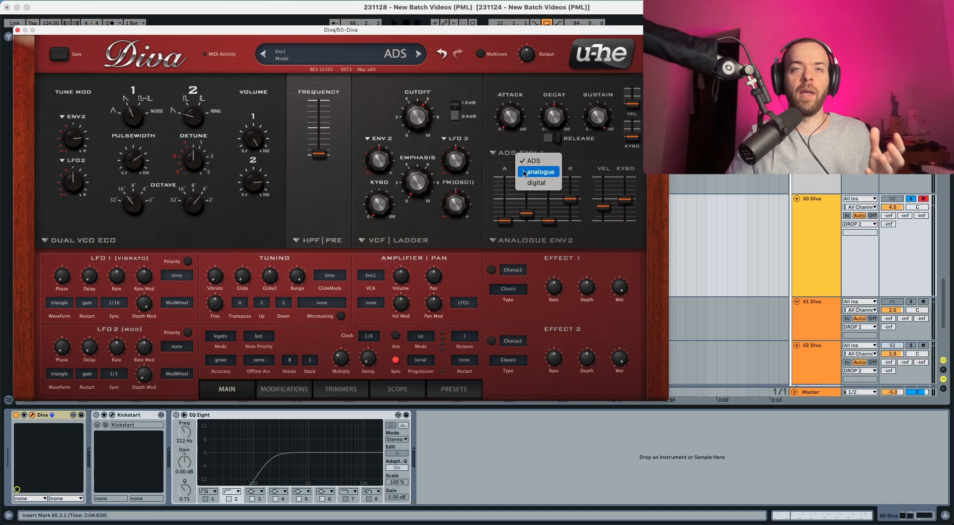
pyautogui.click(526, 172)
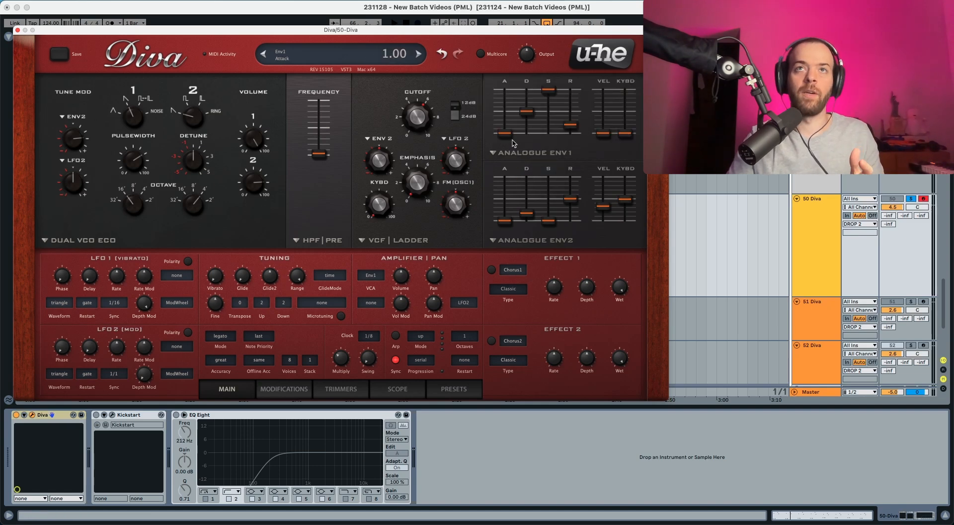
pyautogui.moveTo(507, 136); pyautogui.dragTo(509, 131)
pyautogui.press('space')
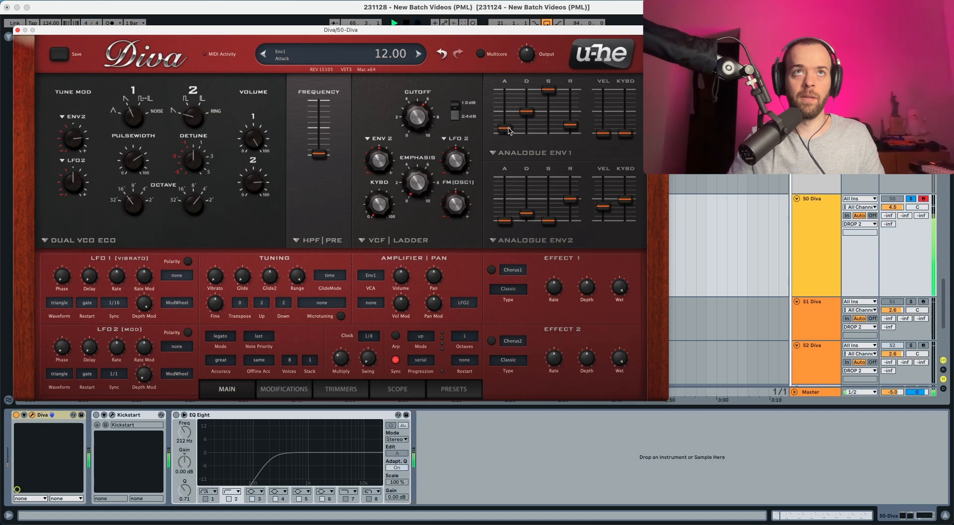
pyautogui.press('space')
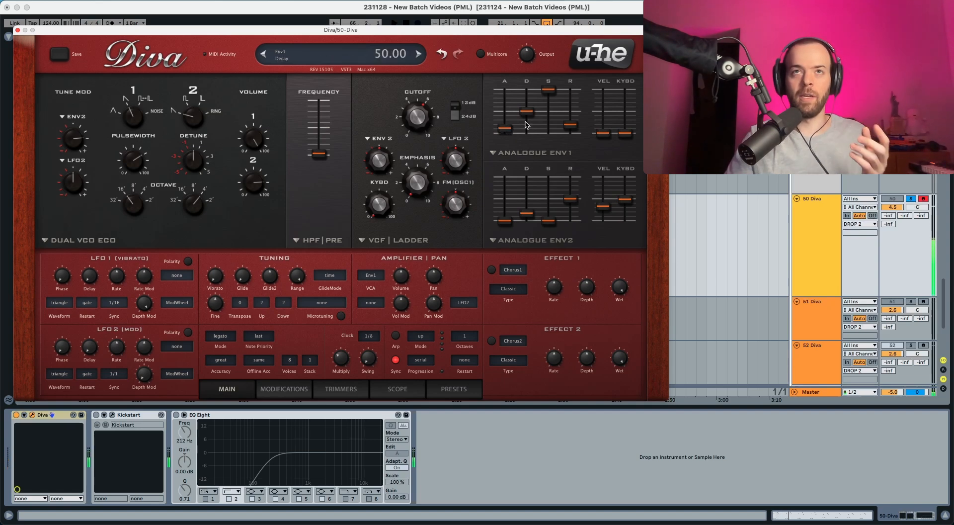
# Raise envelope 1's decay slightly, set its sustain to 24.00, and play the loop.
pyautogui.moveTo(527, 114); pyautogui.dragTo(529, 112)
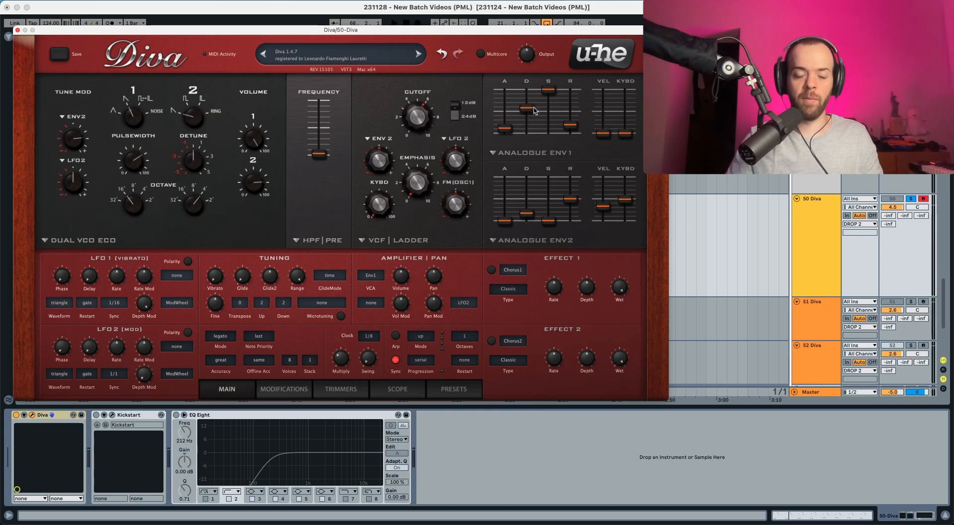
pyautogui.moveTo(546, 94); pyautogui.dragTo(544, 134)
pyautogui.press('space')
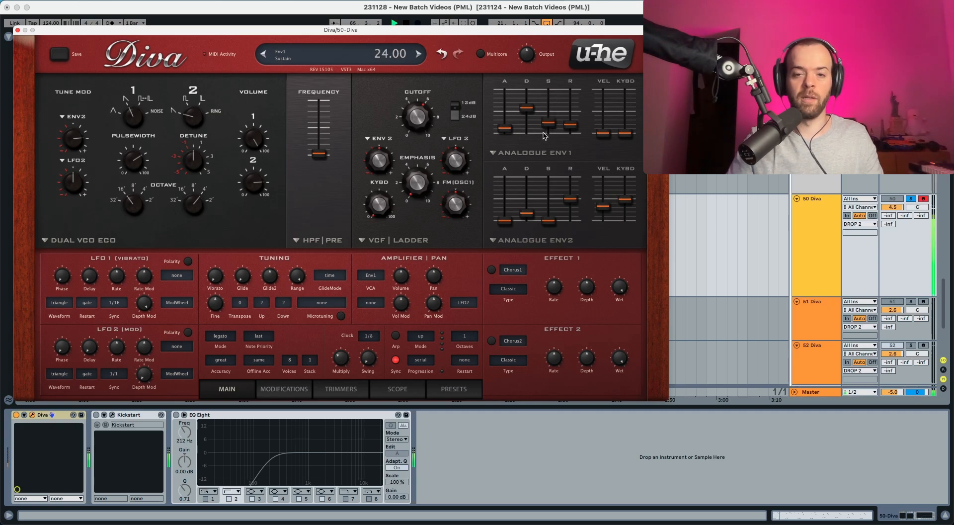
pyautogui.moveTo(543, 137); pyautogui.dragTo(543, 138)
pyautogui.press('space')
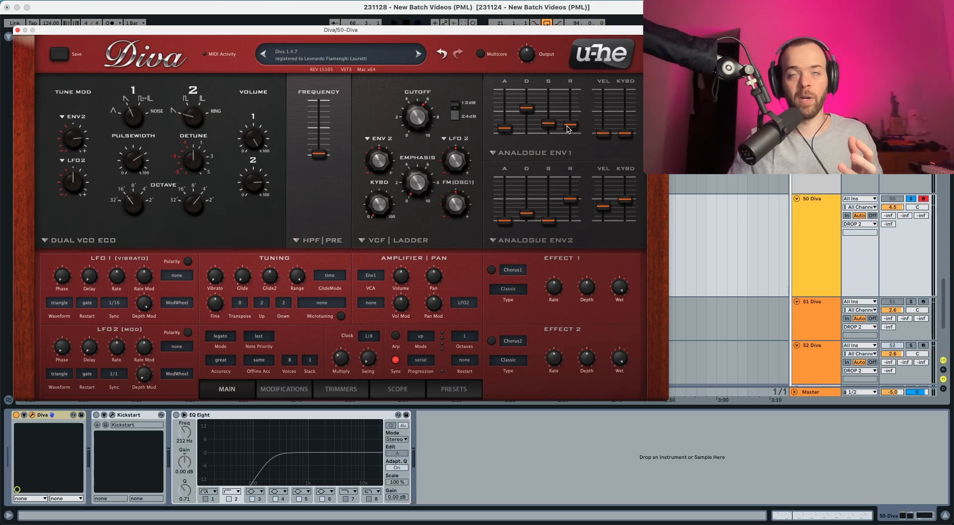
# Lower envelope 1's release to its minimum and set its velocity amount to 33.00, checking in playback.
pyautogui.moveTo(569, 128); pyautogui.dragTo(570, 137)
pyautogui.press('space')
pyautogui.moveTo(596, 141)
pyautogui.moveTo(601, 136); pyautogui.dragTo(603, 121)
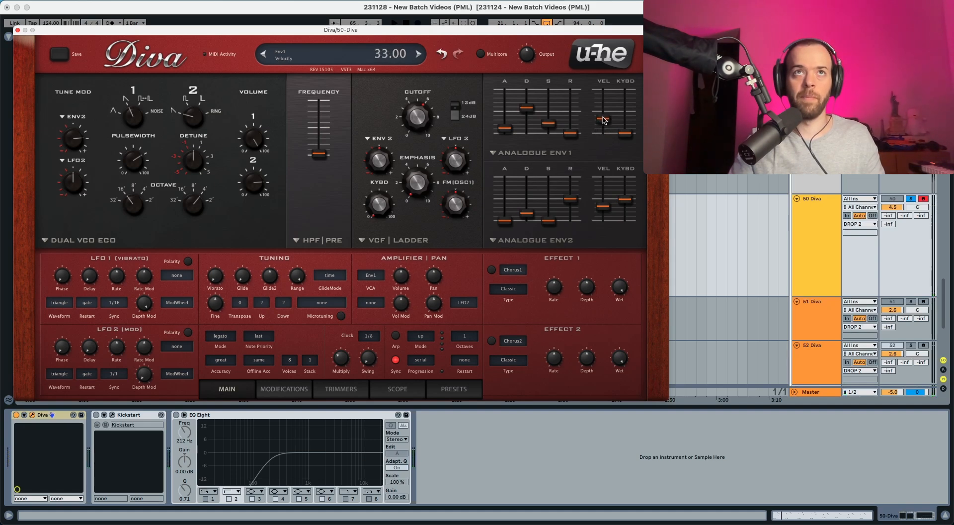
pyautogui.press('space')
# Change the filter model to Multimode with the cutoff at 143.00, reduce the main output to 48.00, and play the loop.
pyautogui.click(405, 241)
pyautogui.click(423, 266)
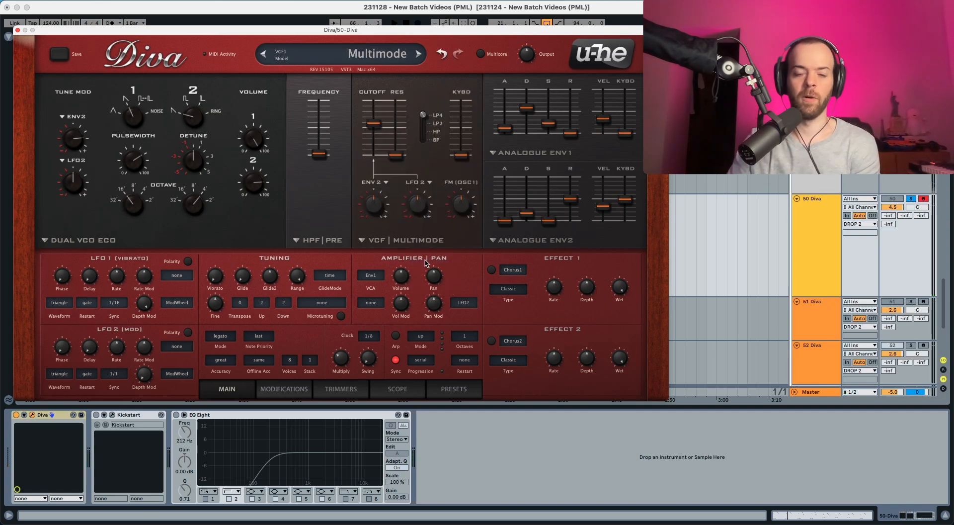
pyautogui.moveTo(376, 125); pyautogui.dragTo(379, 104)
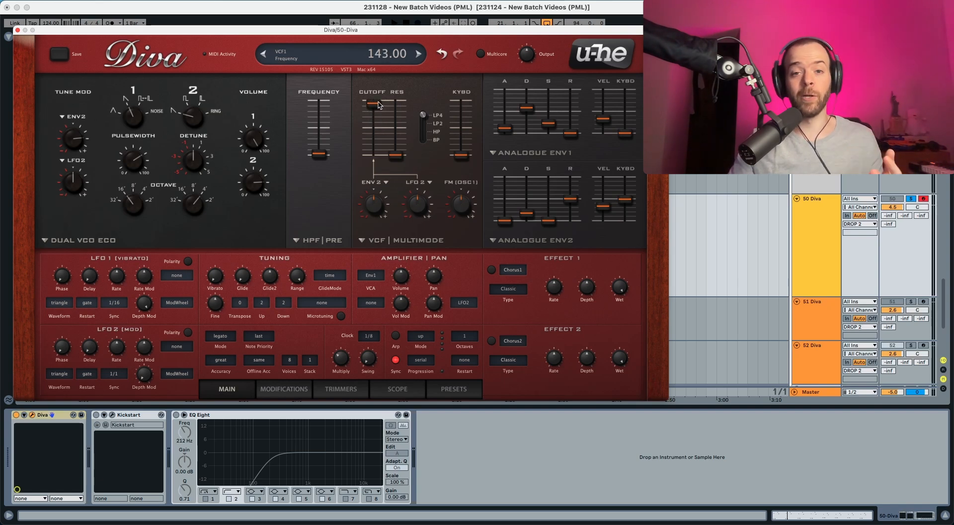
pyautogui.moveTo(522, 56); pyautogui.dragTo(522, 66)
pyautogui.press('space')
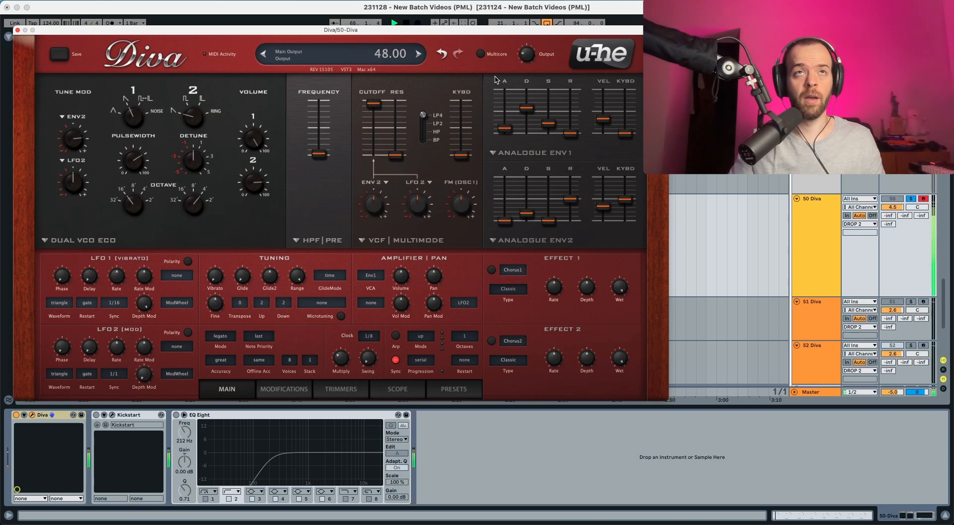
pyautogui.press('space')
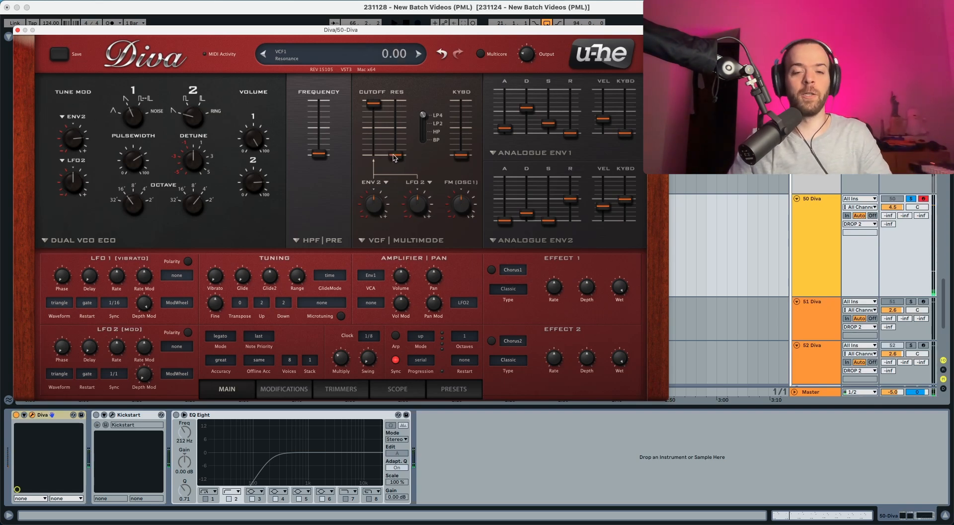
# Set the filter resonance to 28.50, check it in playback, and raise the keyboard tracking to about halfway.
pyautogui.moveTo(395, 158); pyautogui.dragTo(399, 126)
pyautogui.press('space')
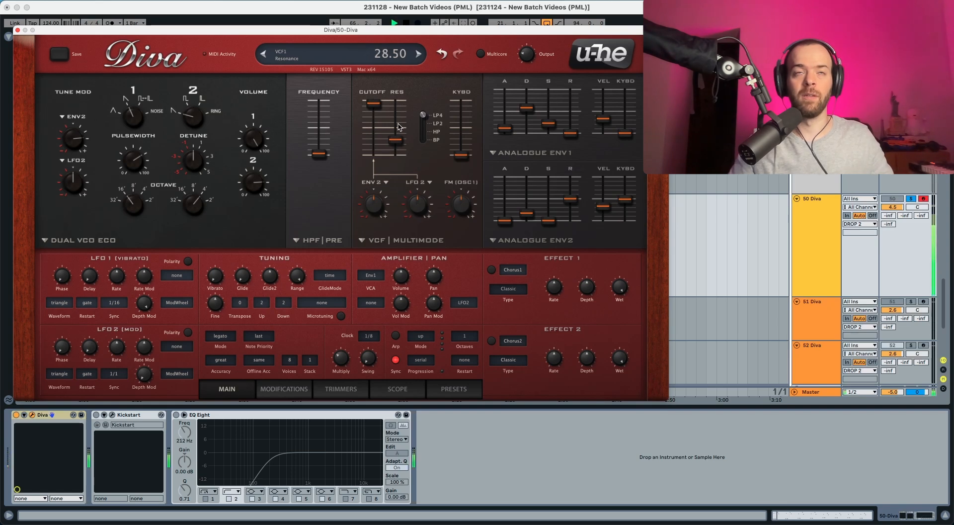
pyautogui.press('space')
pyautogui.moveTo(424, 117)
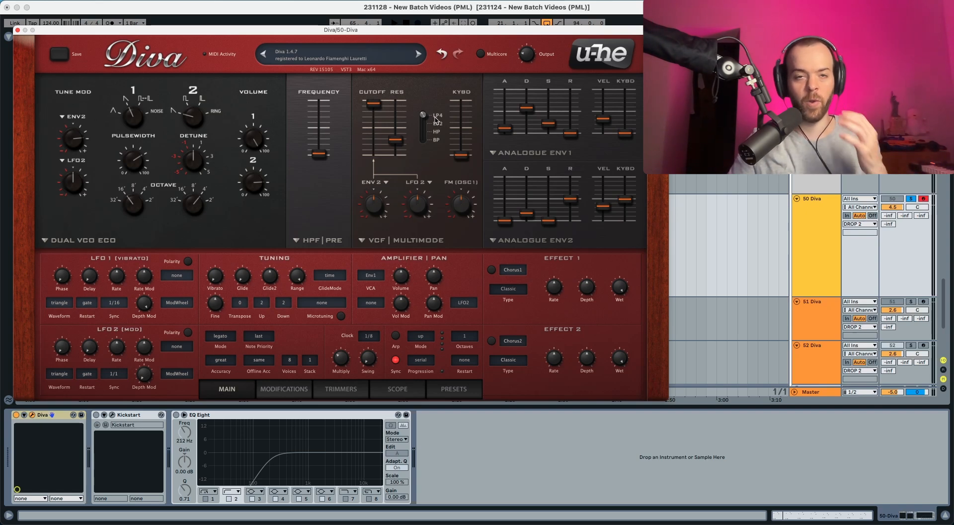
pyautogui.moveTo(461, 158)
pyautogui.moveTo(462, 158); pyautogui.dragTo(462, 101)
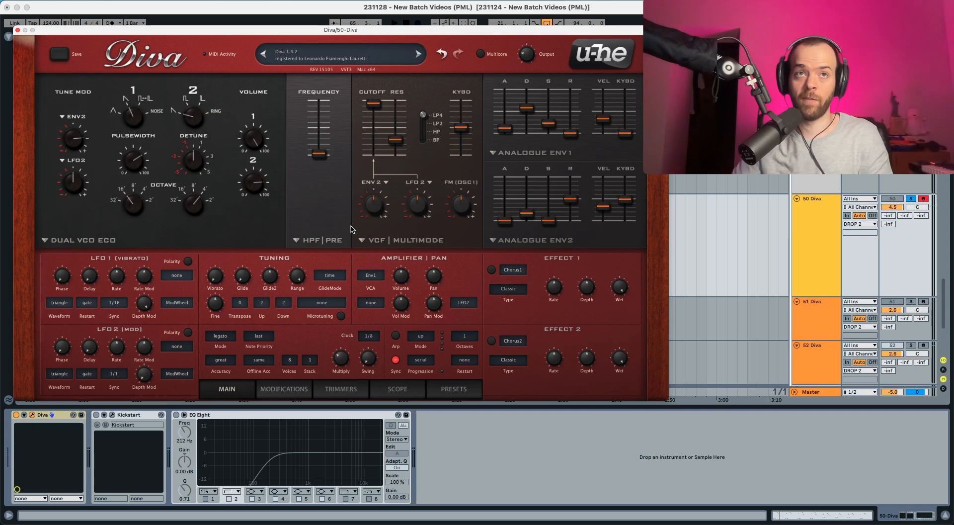
# Adjust the filter cutoff modulation, trying an envelope 2 depth of 10.00 and an LFO 2 depth of 120.00 in playback.
pyautogui.moveTo(370, 201)
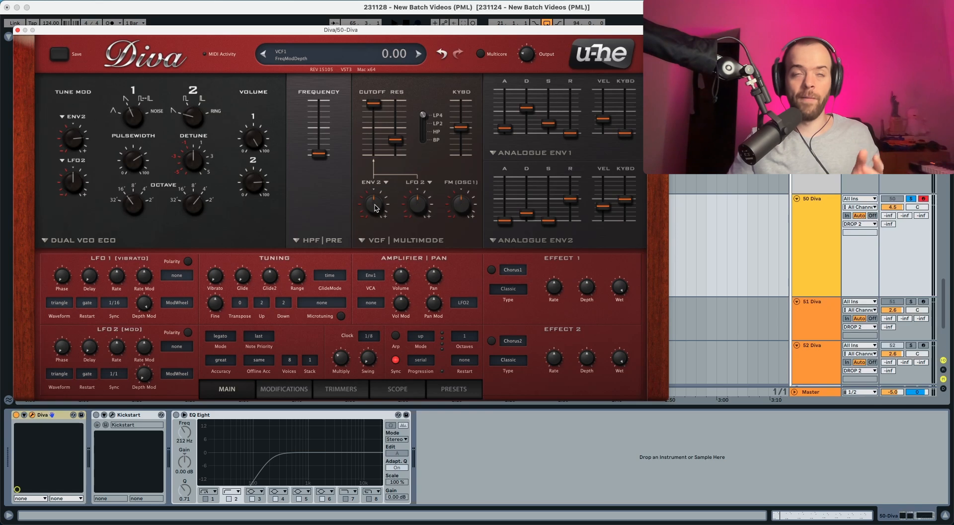
pyautogui.scroll(5, 375, 207)
pyautogui.scroll(-3, 375, 208)
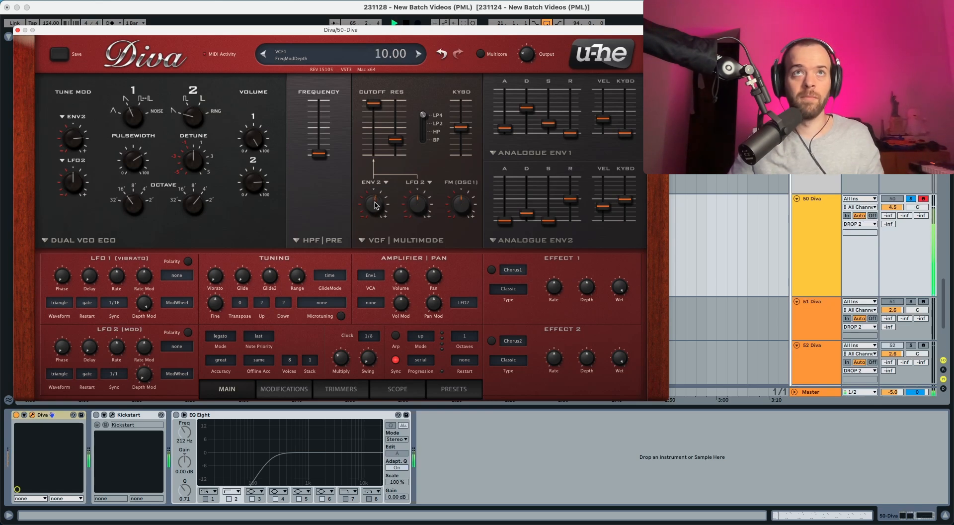
pyautogui.moveTo(413, 210)
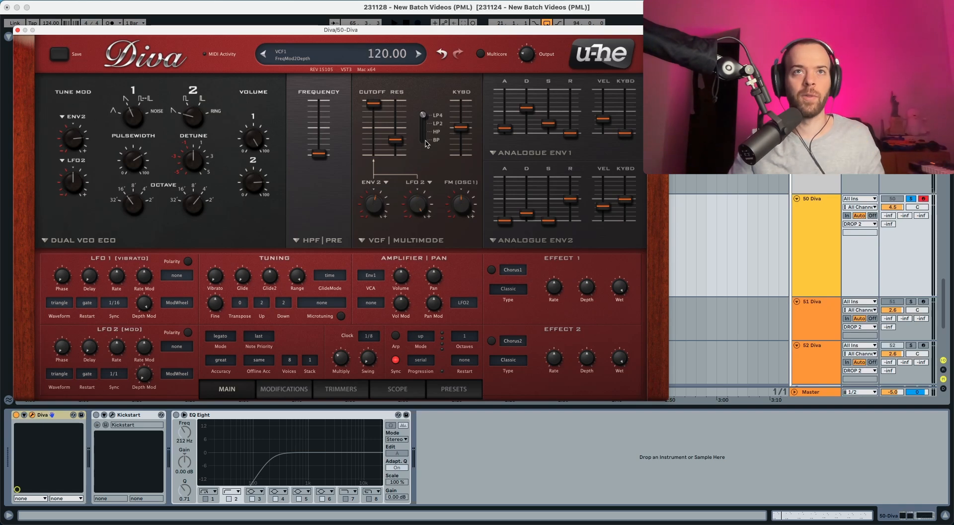
pyautogui.press('space')
pyautogui.press('space')
pyautogui.moveTo(420, 206); pyautogui.dragTo(420, 212)
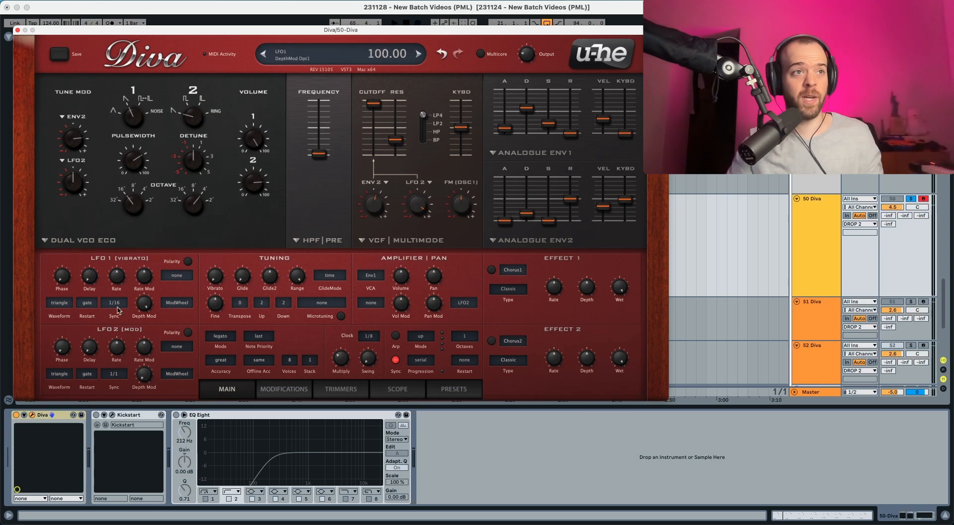
# Switch LFO 2's polarity to positive and play the loop.
pyautogui.click(188, 333)
pyautogui.press('space')
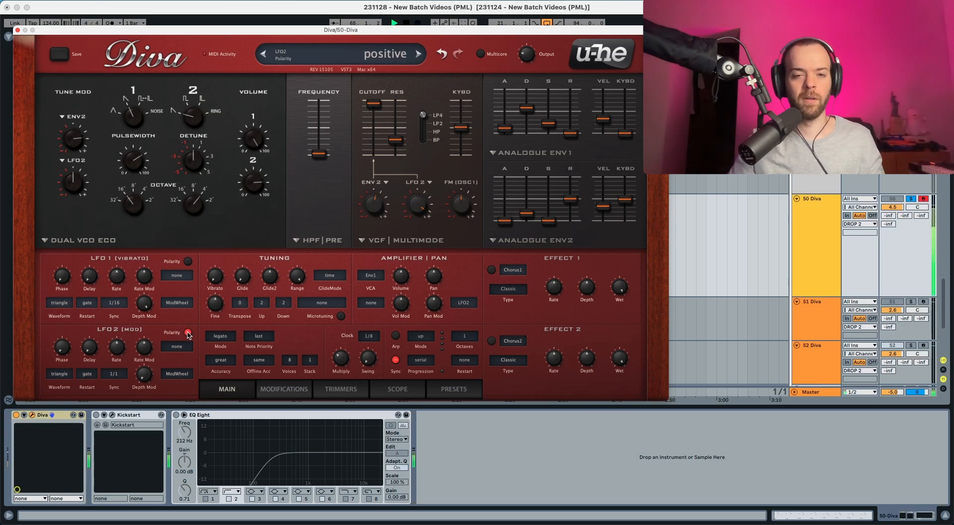
pyautogui.press('space')
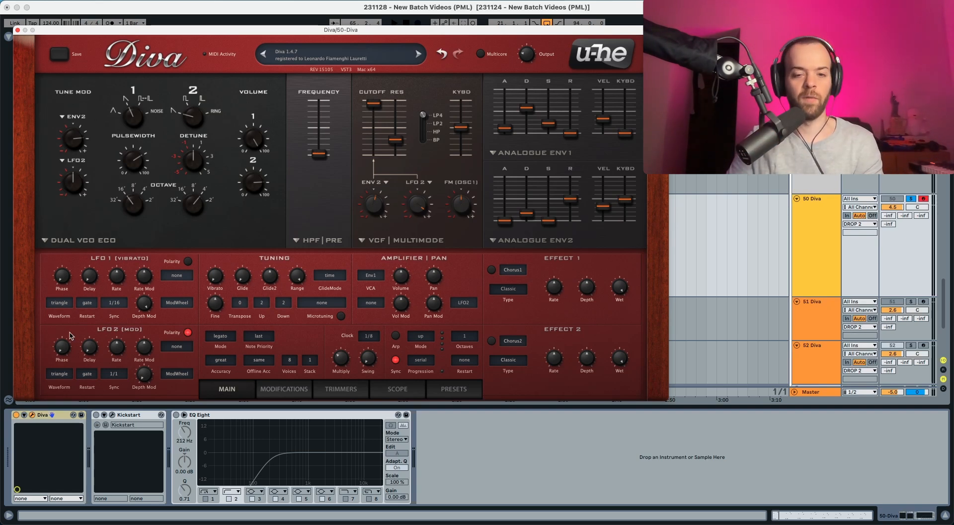
# Raise LFO 2's rate and check the modulation speed in loop playback.
pyautogui.moveTo(61, 343)
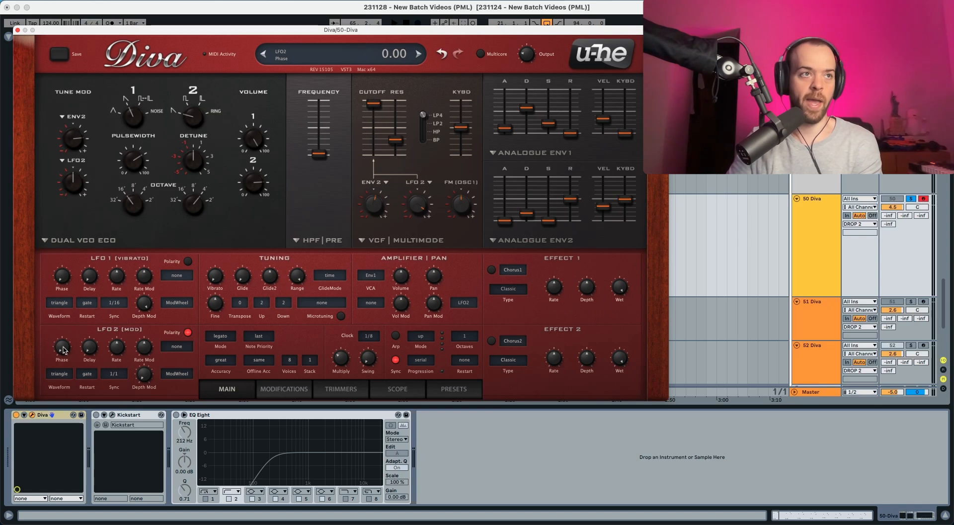
pyautogui.moveTo(89, 359)
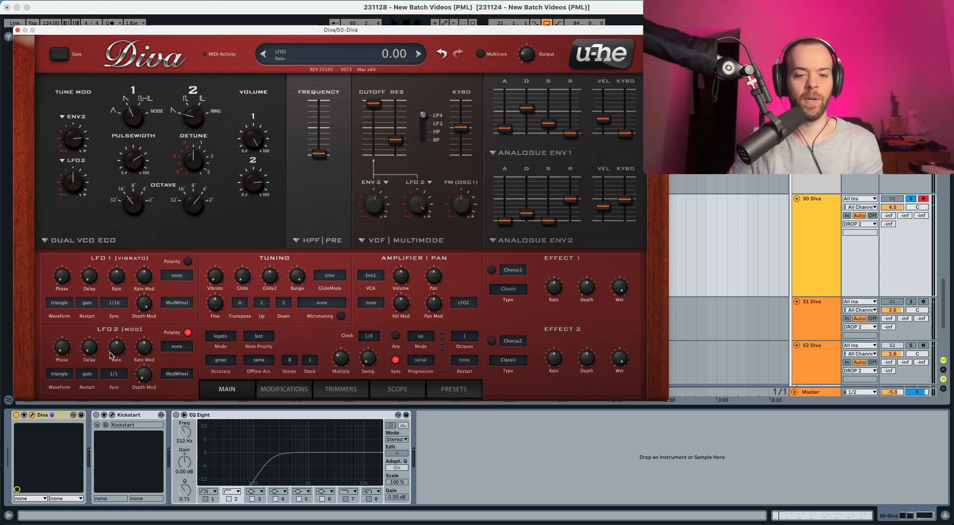
pyautogui.moveTo(114, 349); pyautogui.dragTo(150, 331)
pyautogui.press('space')
pyautogui.press('space')
pyautogui.moveTo(145, 347)
pyautogui.press('space')
pyautogui.press('space')
pyautogui.moveTo(119, 354)
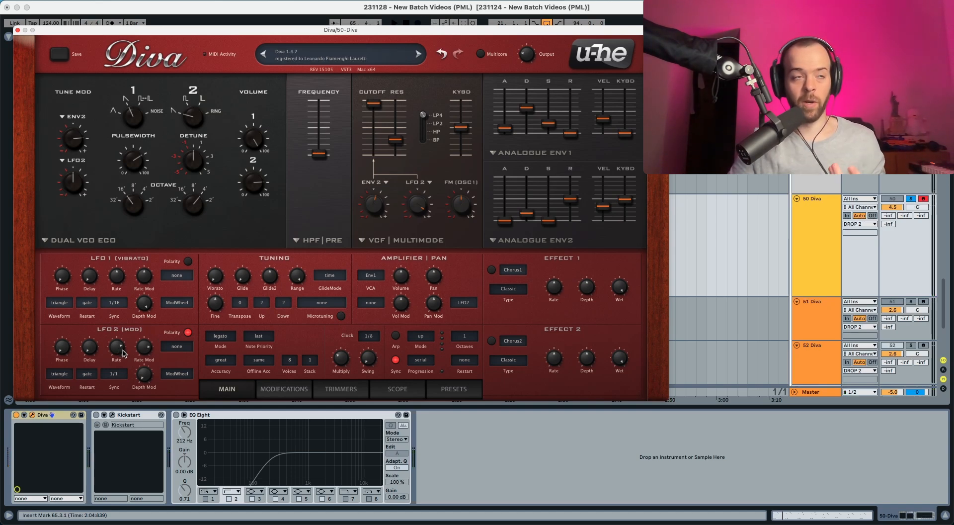
# Set LFO 2's waveform to sine and its restart mode to sync.
pyautogui.click(60, 373)
pyautogui.click(74, 383)
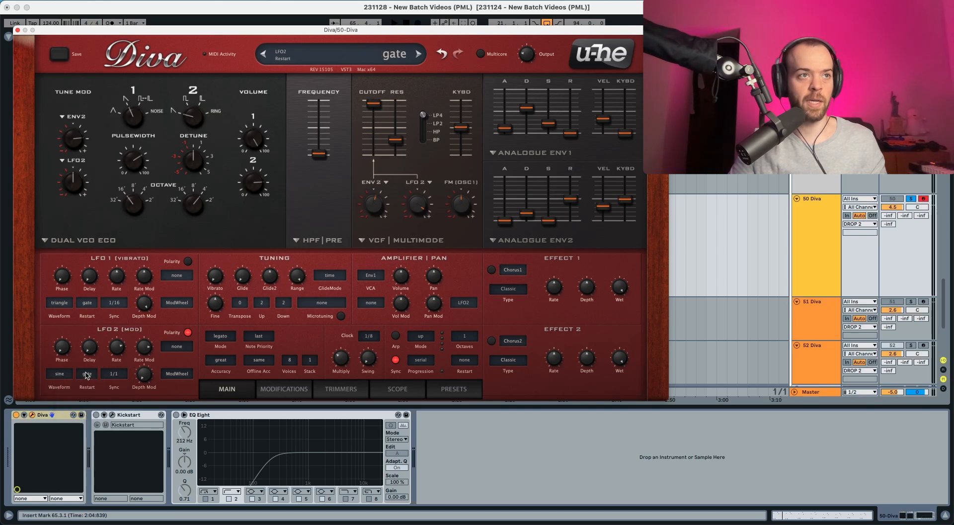
pyautogui.click(89, 373)
pyautogui.click(107, 380)
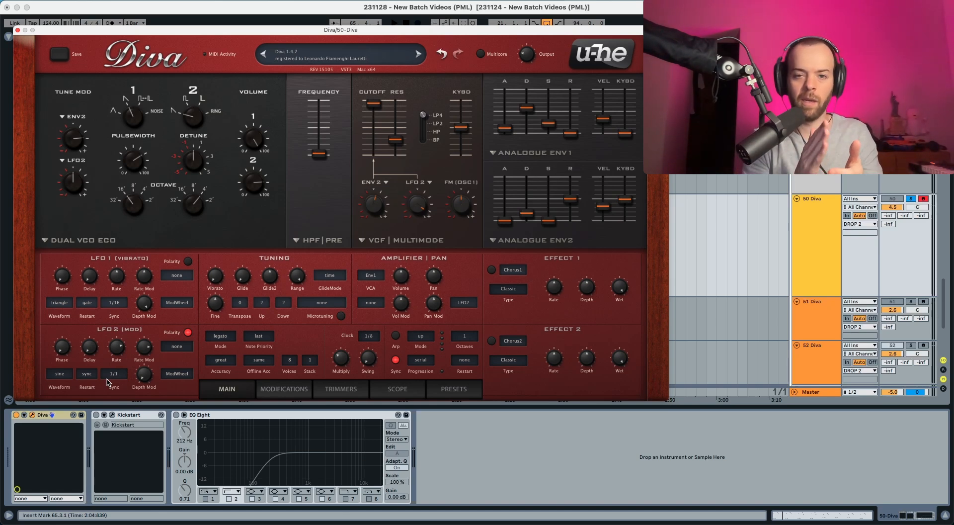
# Set LFO 2's depth modulation to 80.00 with LFO1 as its source.
pyautogui.moveTo(140, 382)
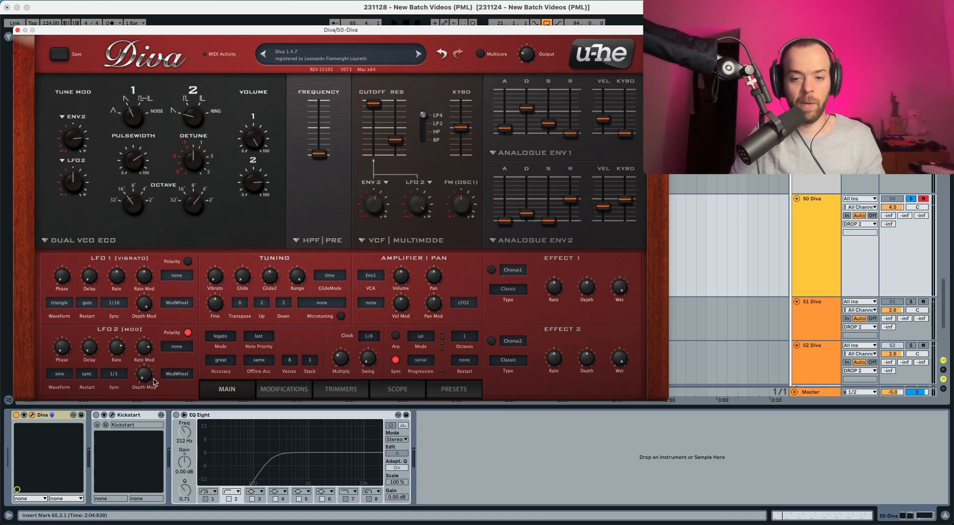
pyautogui.moveTo(154, 382); pyautogui.dragTo(165, 293)
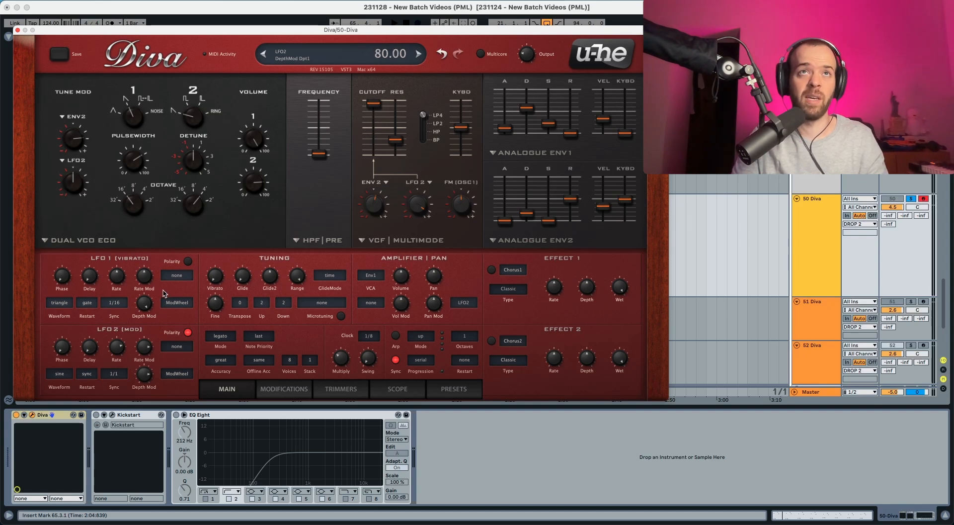
pyautogui.click(175, 377)
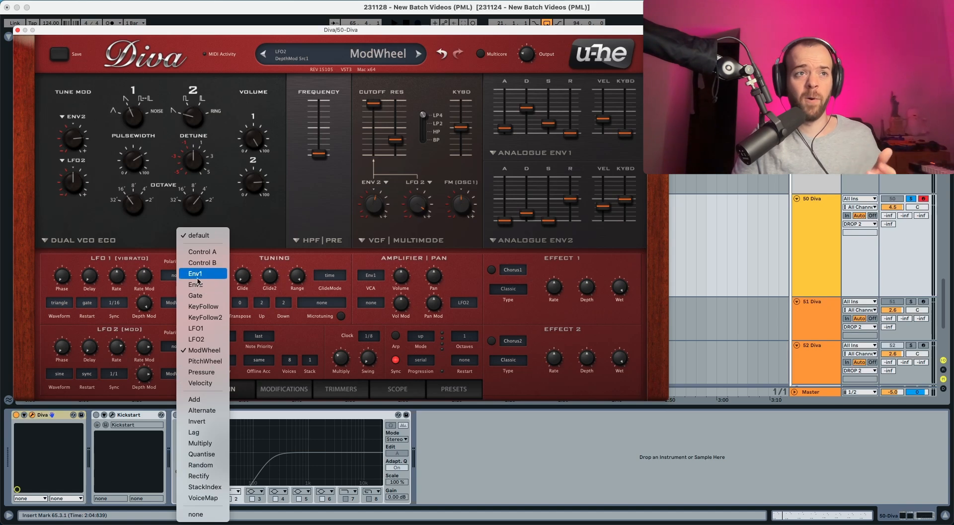
pyautogui.click(200, 328)
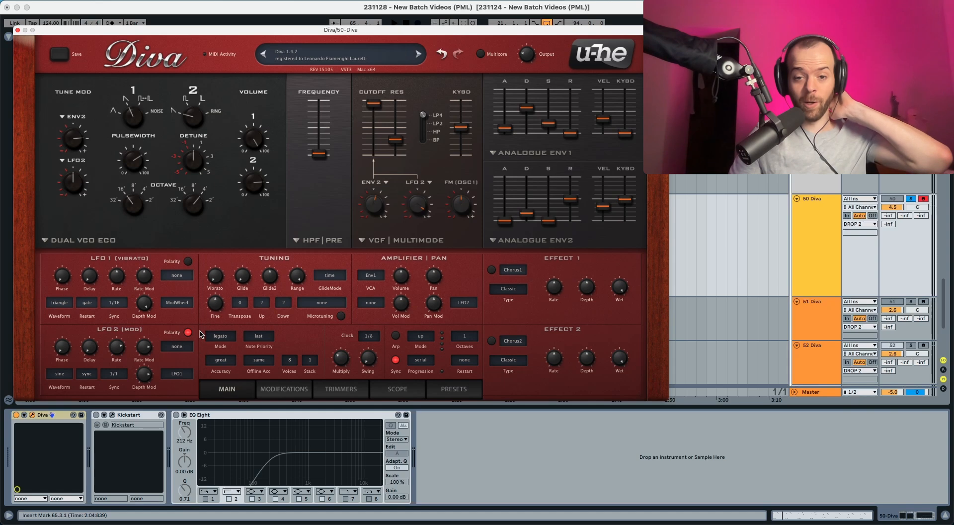
# Set LFO 1's restart mode to sync, keeping its 1/16 sync rate, and play the loop.
pyautogui.moveTo(91, 265)
pyautogui.moveTo(67, 277)
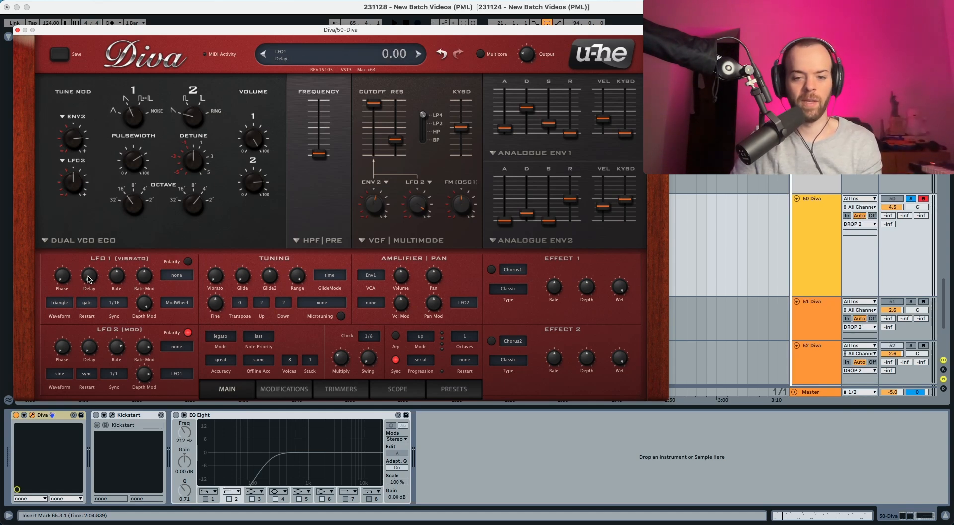
pyautogui.moveTo(89, 279); pyautogui.dragTo(119, 280)
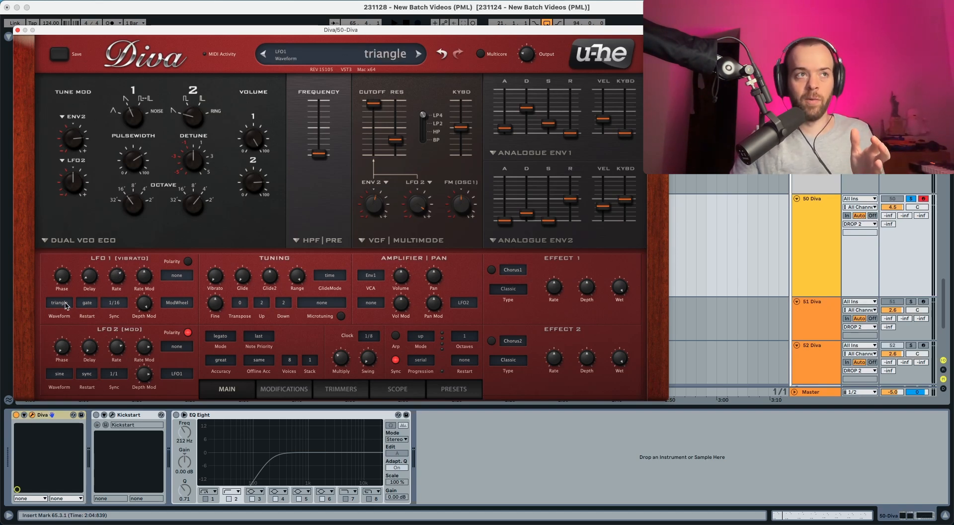
pyautogui.click(85, 303)
pyautogui.click(102, 308)
pyautogui.moveTo(115, 307); pyautogui.dragTo(117, 305)
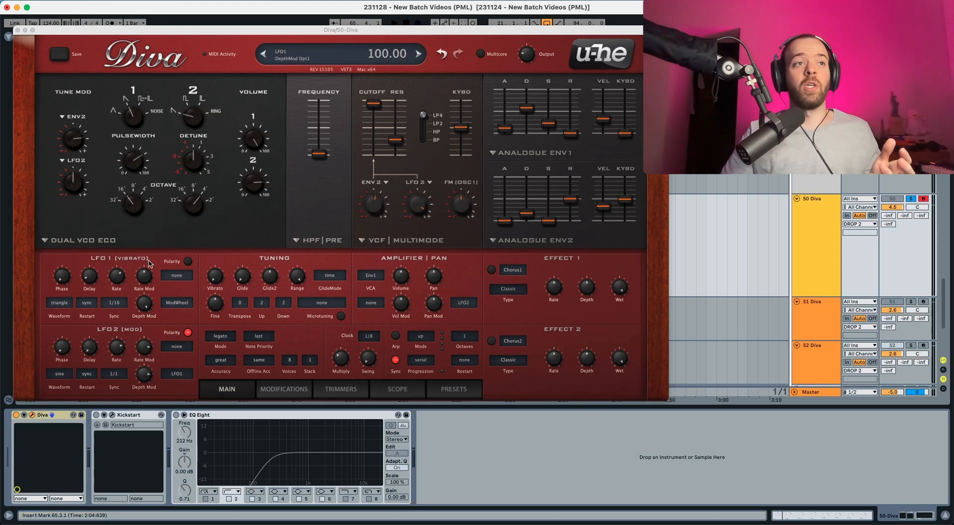
pyautogui.press('space')
pyautogui.press('space')
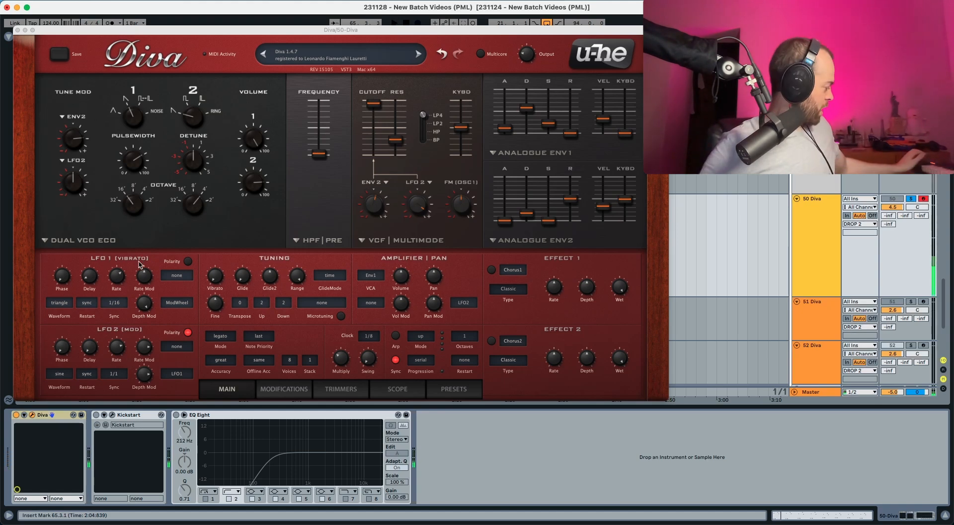
pyautogui.press('space')
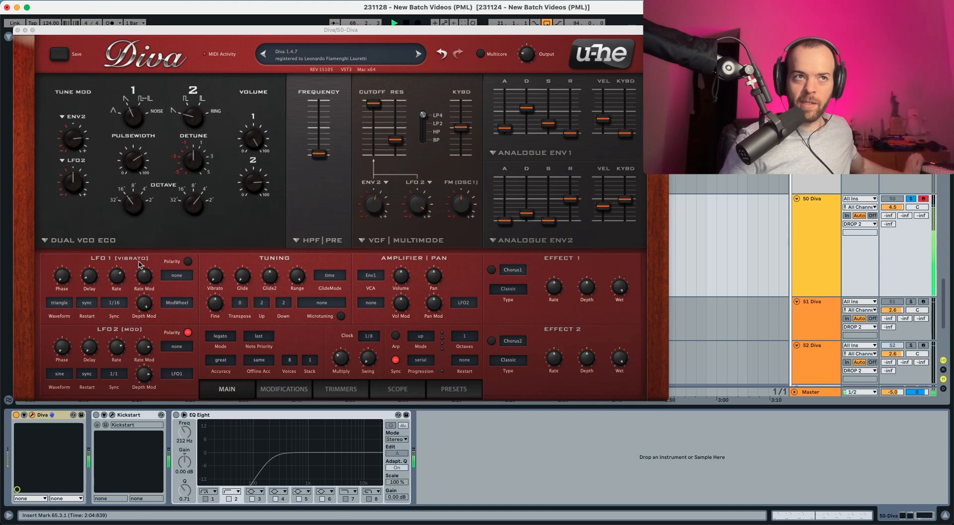
# Try out the tuning section's vibrato and glide amounts by raising each one and listening to the loop.
pyautogui.press('space')
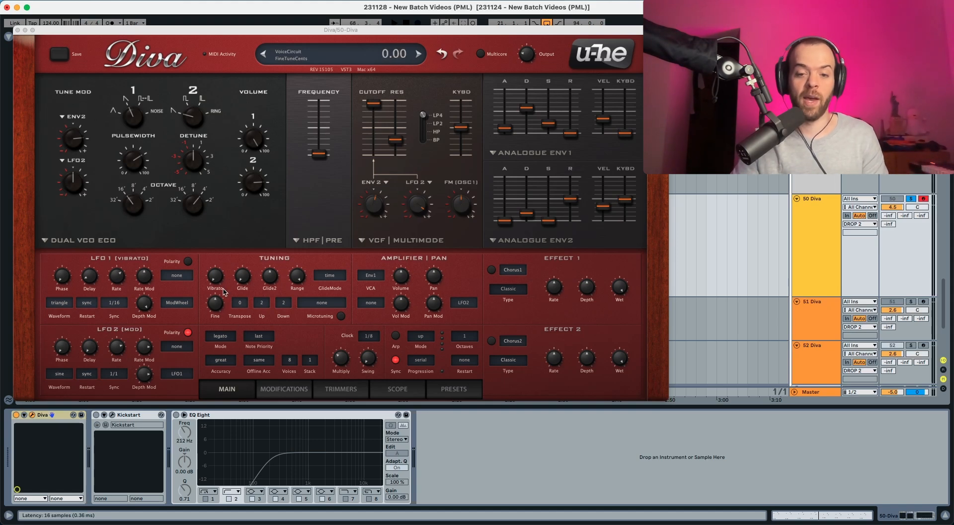
pyautogui.moveTo(215, 283); pyautogui.dragTo(220, 244)
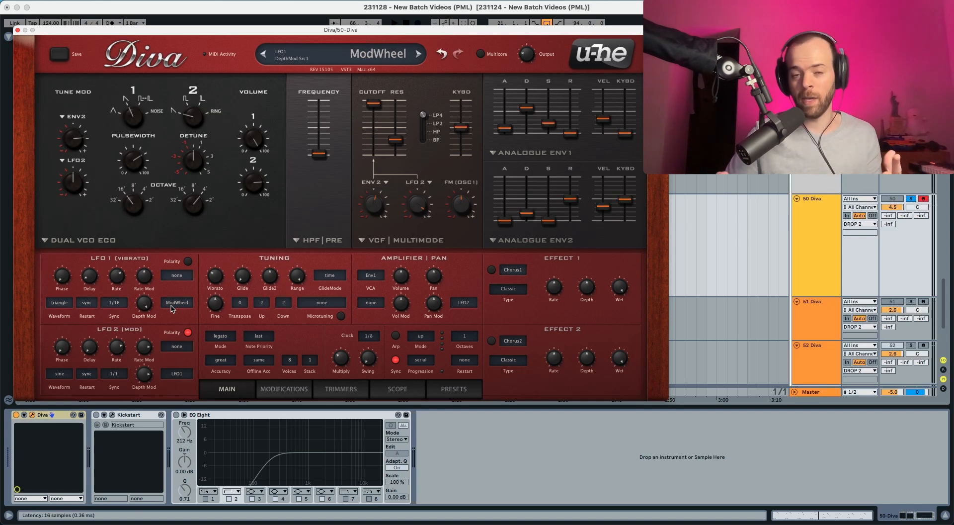
pyautogui.press('space')
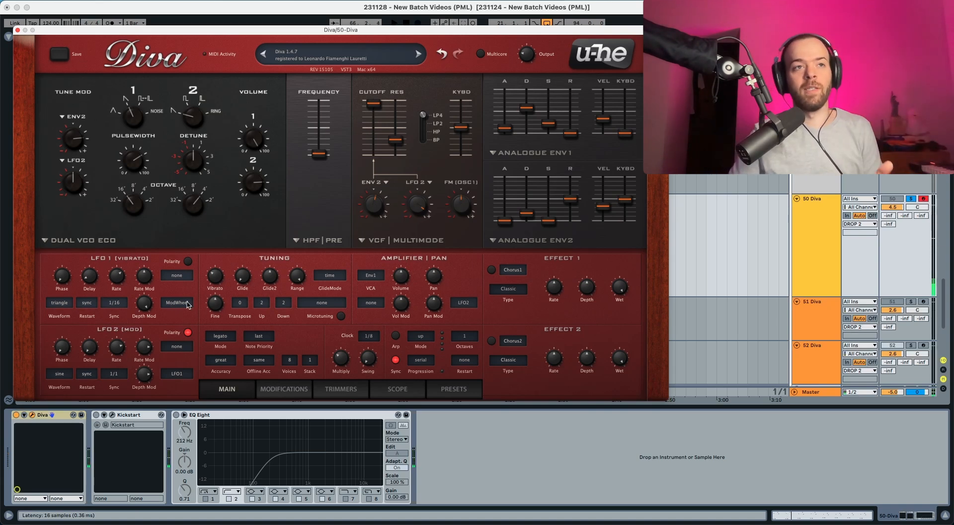
pyautogui.moveTo(214, 304)
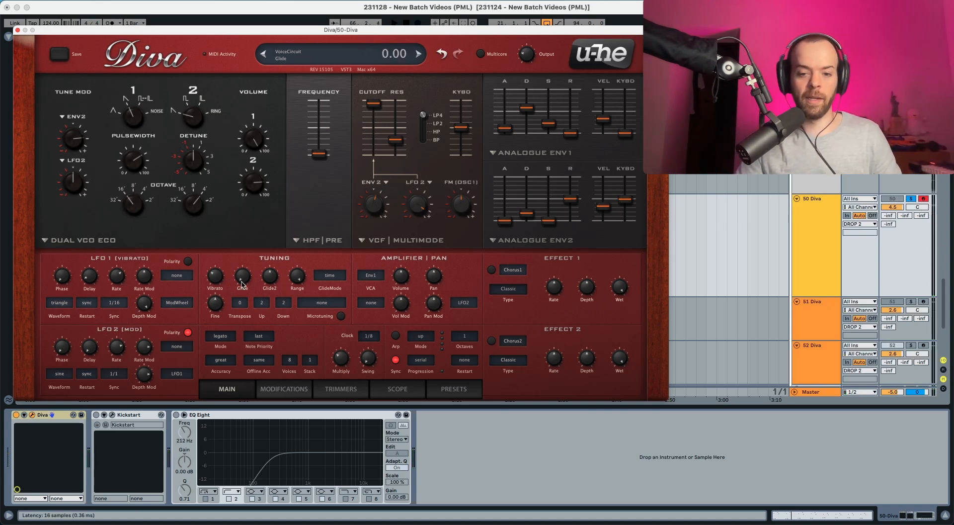
pyautogui.moveTo(244, 281); pyautogui.dragTo(249, 251)
pyautogui.press('space')
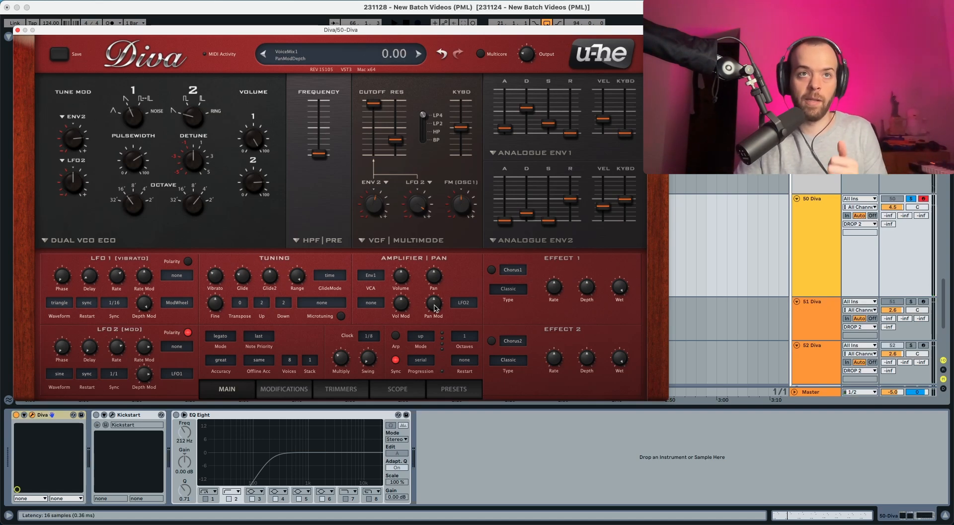
# Set the pan modulation source to LFO1 with a depth of 14.00 and audition it in the loop.
pyautogui.click(463, 302)
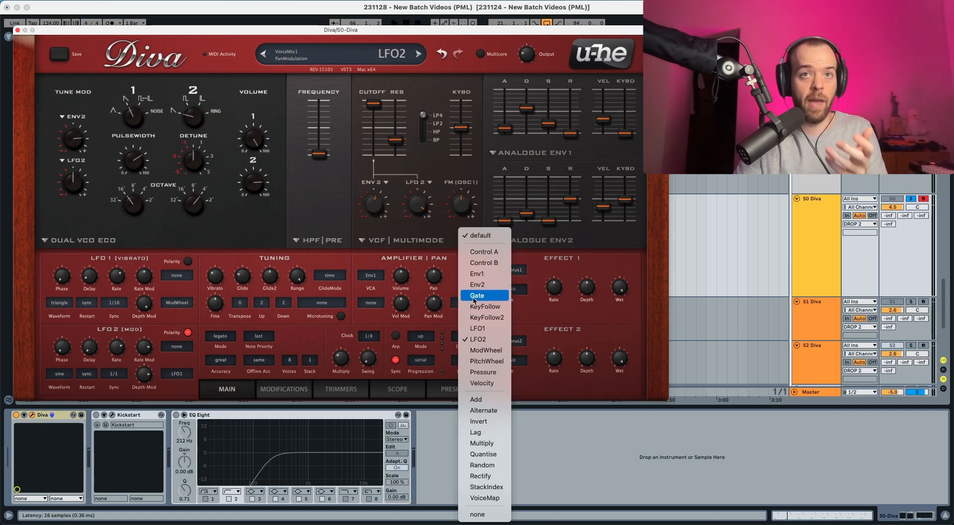
pyautogui.click(477, 329)
pyautogui.scroll(5, 434, 304)
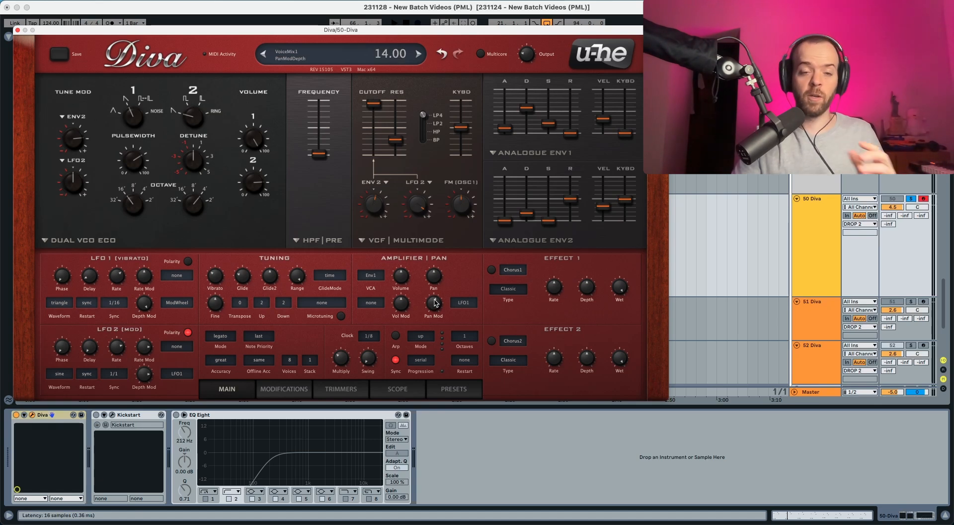
pyautogui.press('space')
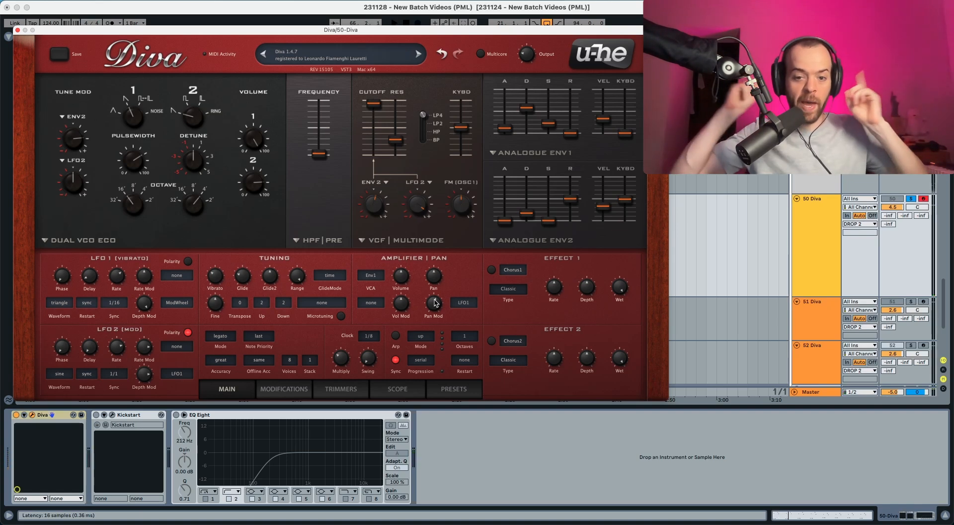
# Assign LFO2 as the filter FM modulation source, adjust its depth, and audition it in the loop.
pyautogui.click(264, 391)
pyautogui.click(325, 301)
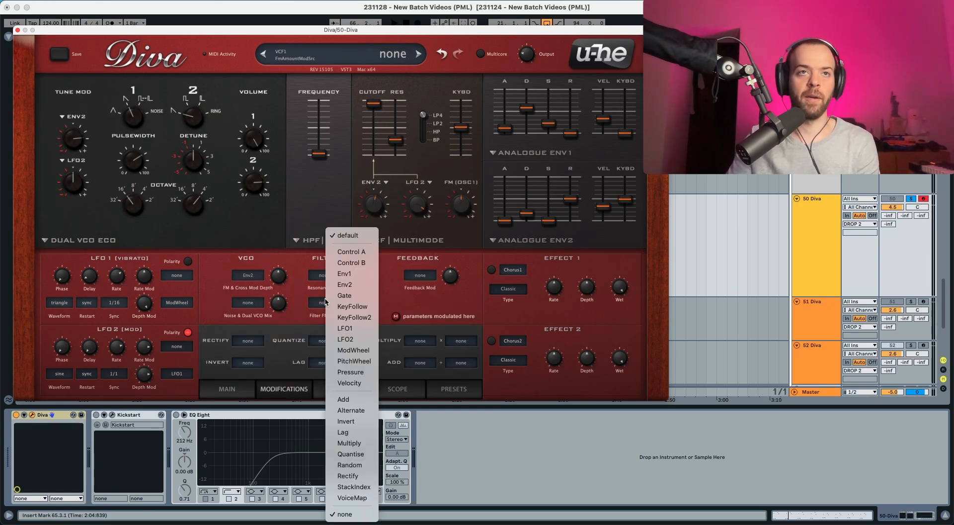
pyautogui.click(348, 336)
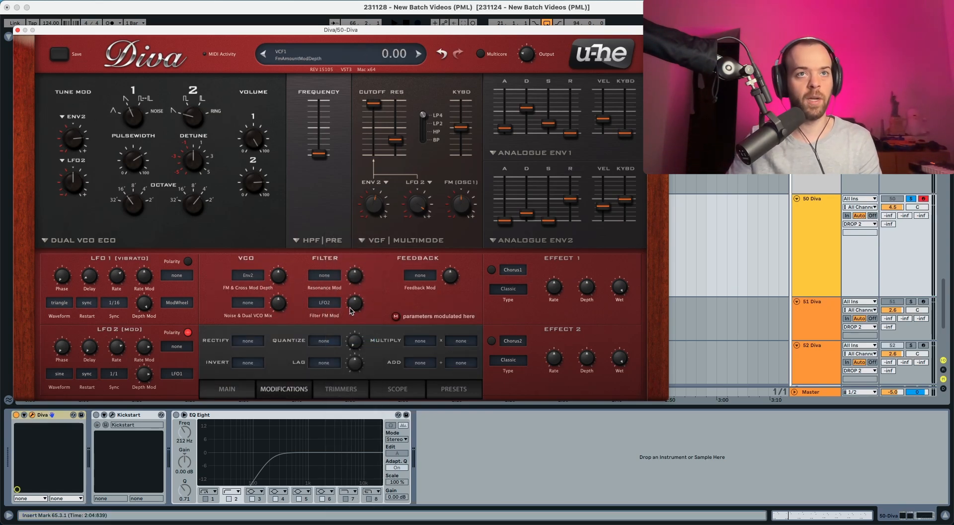
pyautogui.moveTo(352, 305); pyautogui.dragTo(354, 303)
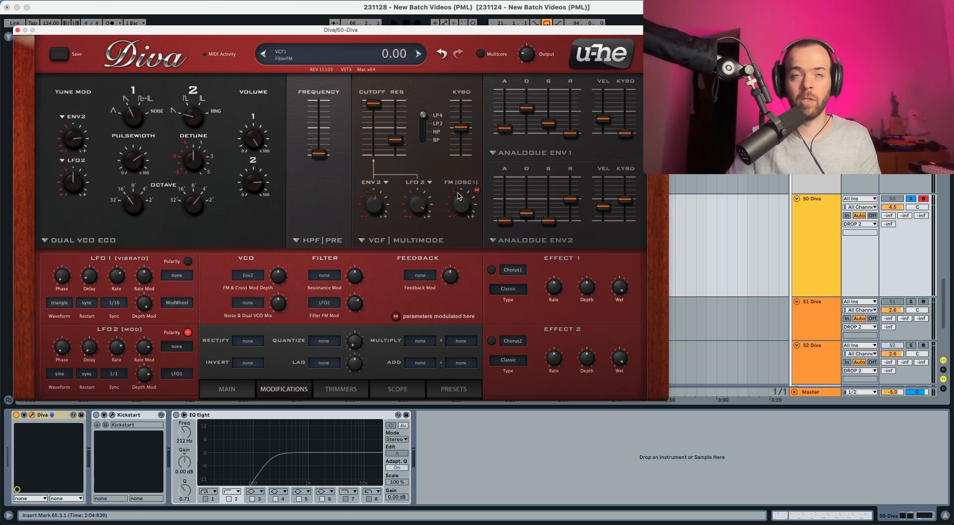
pyautogui.press('space')
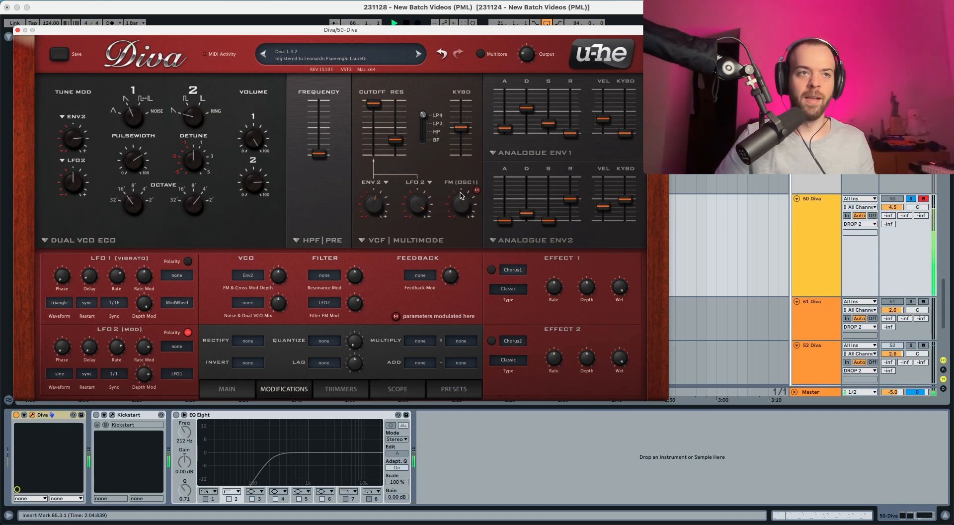
pyautogui.press('space')
pyautogui.press('space')
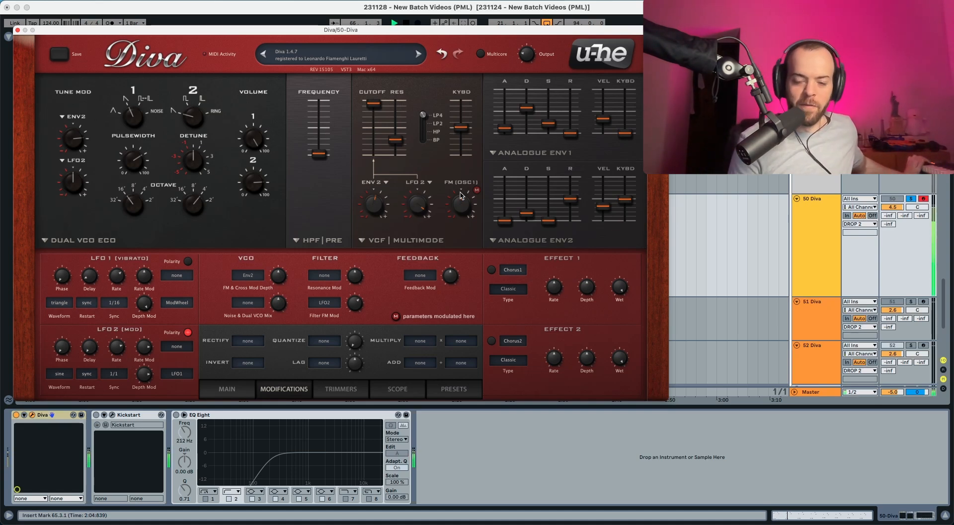
pyautogui.press('space')
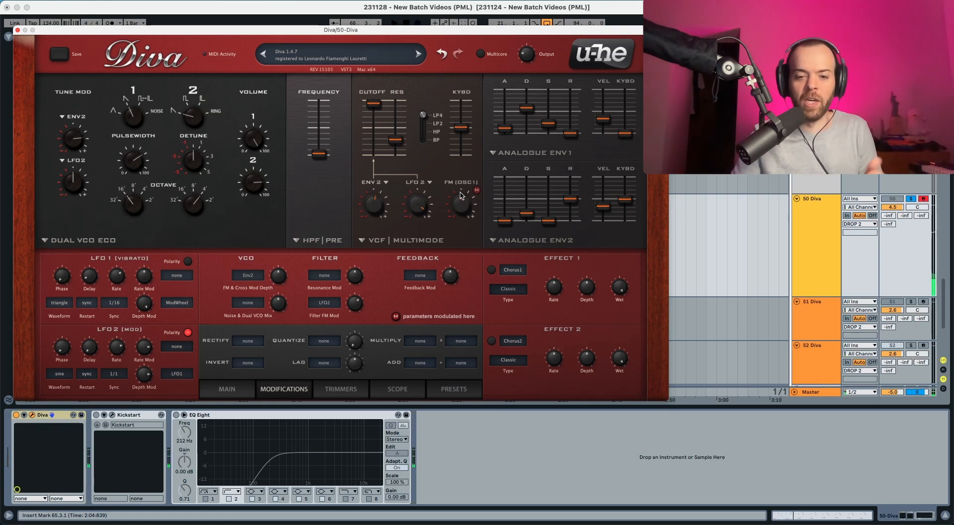
# Adjust the first voice's detune trimmer and set the overall detune amount to 10.00, checking it in playback.
pyautogui.click(333, 392)
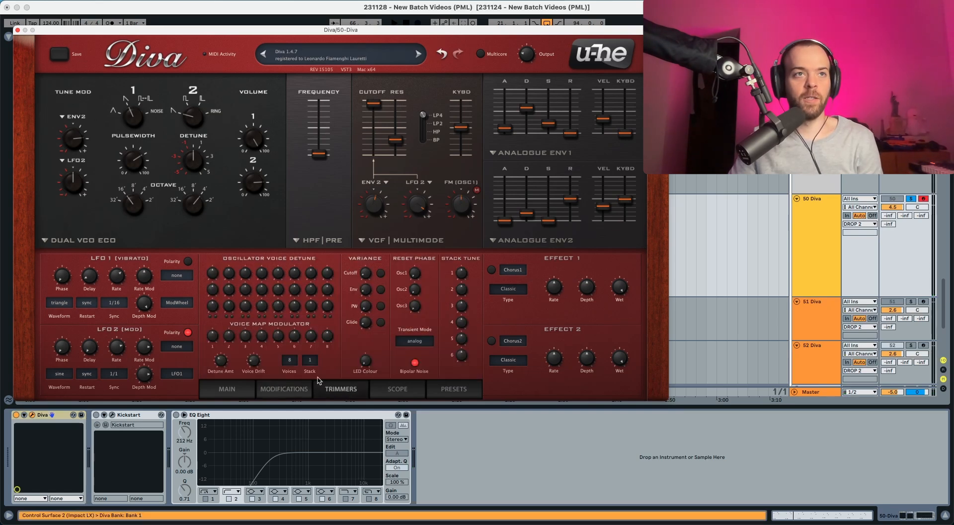
pyautogui.moveTo(212, 292); pyautogui.dragTo(217, 281)
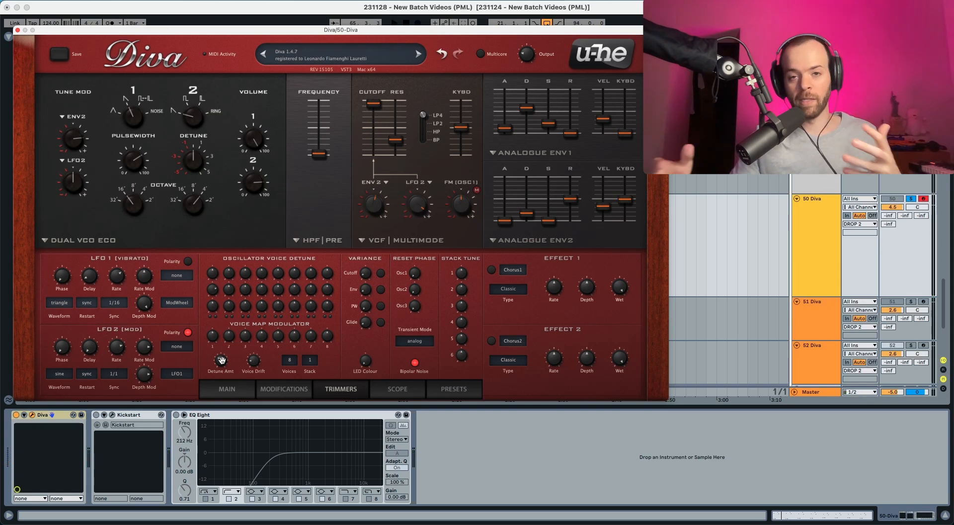
pyautogui.moveTo(222, 359); pyautogui.dragTo(219, 389)
pyautogui.press('space')
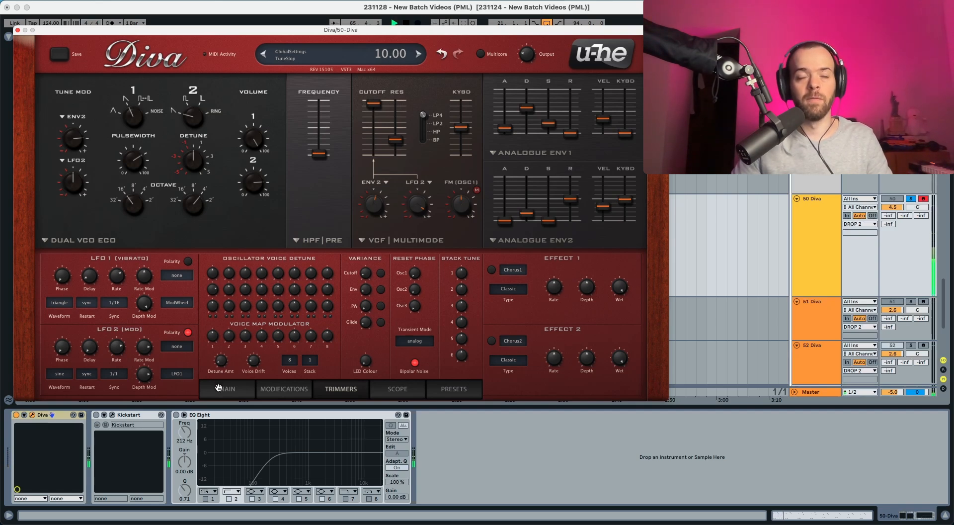
pyautogui.press('space')
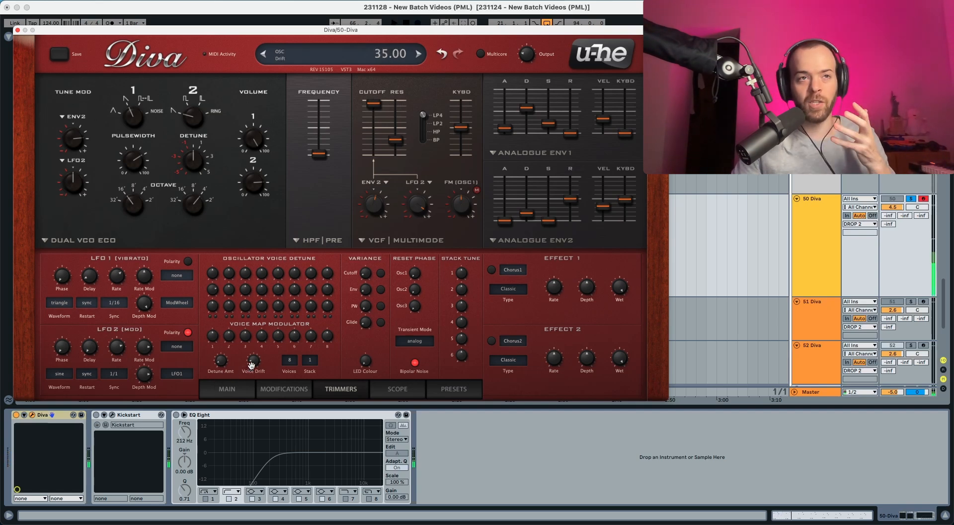
# Set the voice drift to 19.00 and listen to the loop.
pyautogui.moveTo(252, 363); pyautogui.dragTo(251, 369)
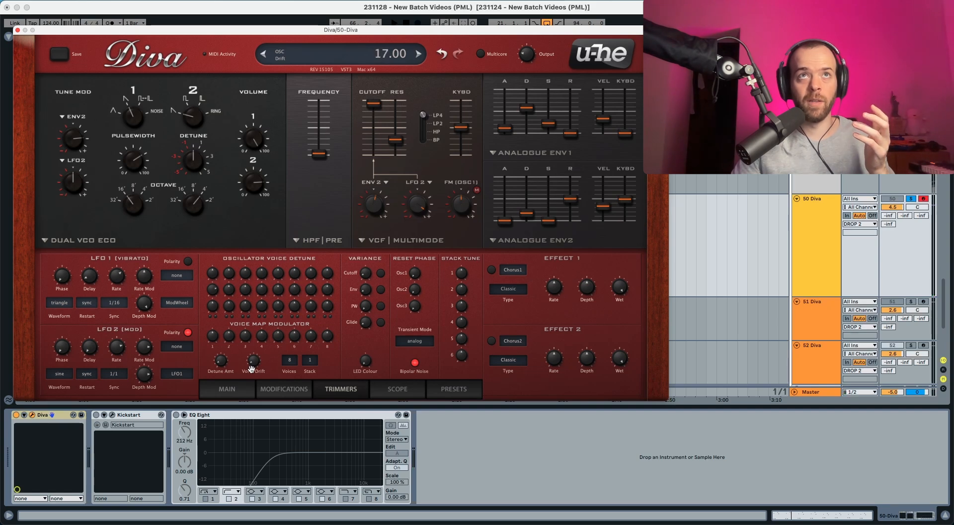
pyautogui.press('space')
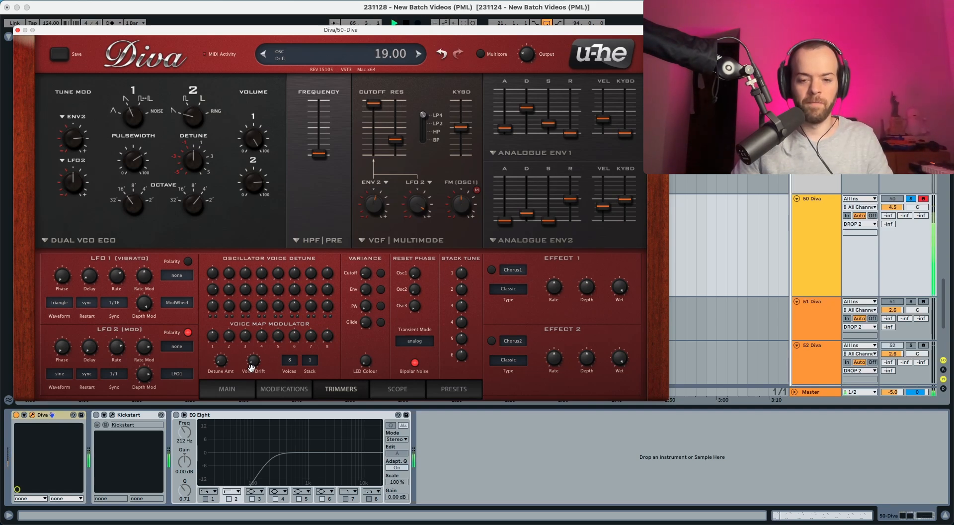
pyautogui.press('space')
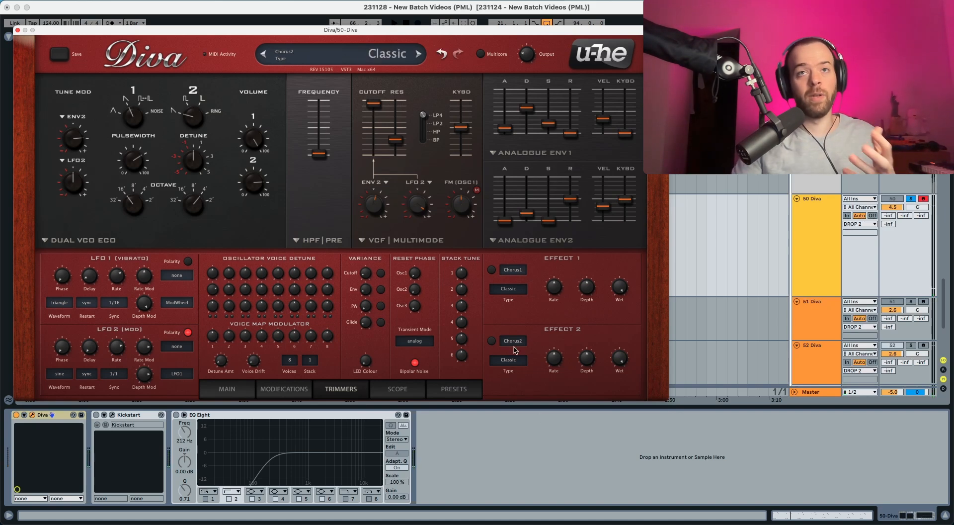
# Choose Plate1 as the module for Effect 1 and Delay2 as the module for Effect 2.
pyautogui.click(511, 272)
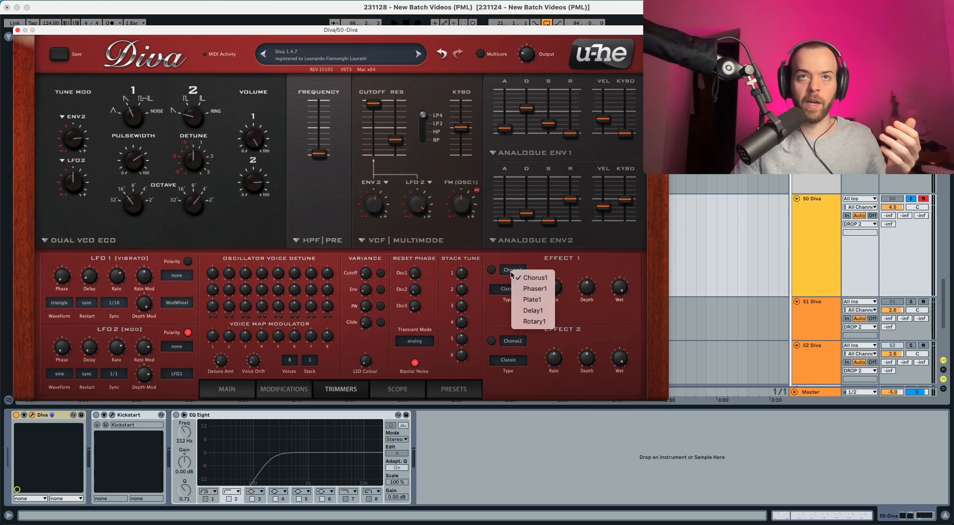
pyautogui.click(531, 300)
pyautogui.click(522, 340)
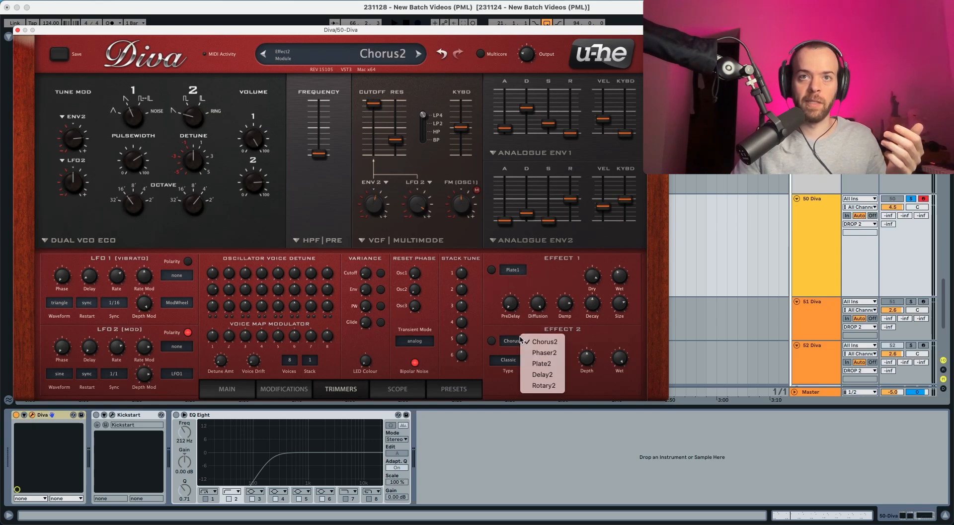
pyautogui.click(542, 375)
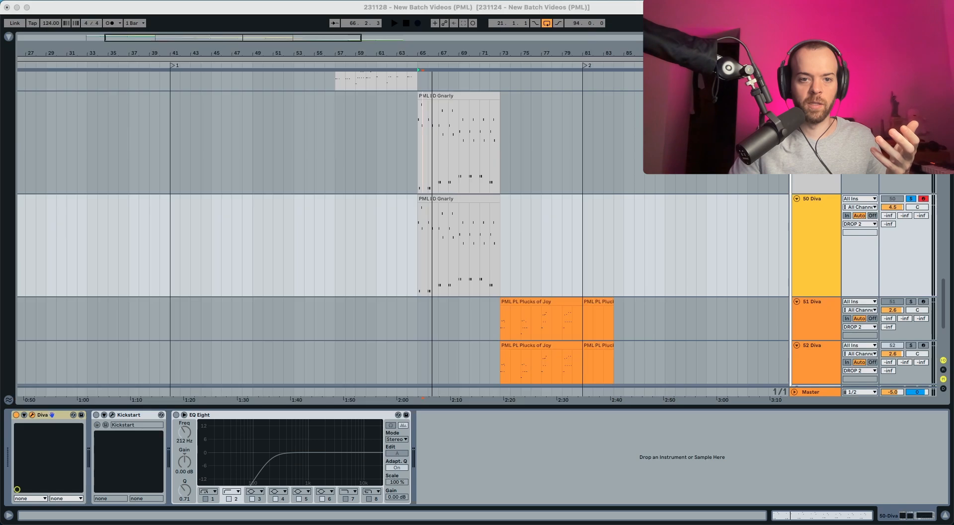
# Enable the Plate1 reverb, lower its wet level and set its decay to 65.50 during loop playback.
pyautogui.click(491, 269)
pyautogui.press('space')
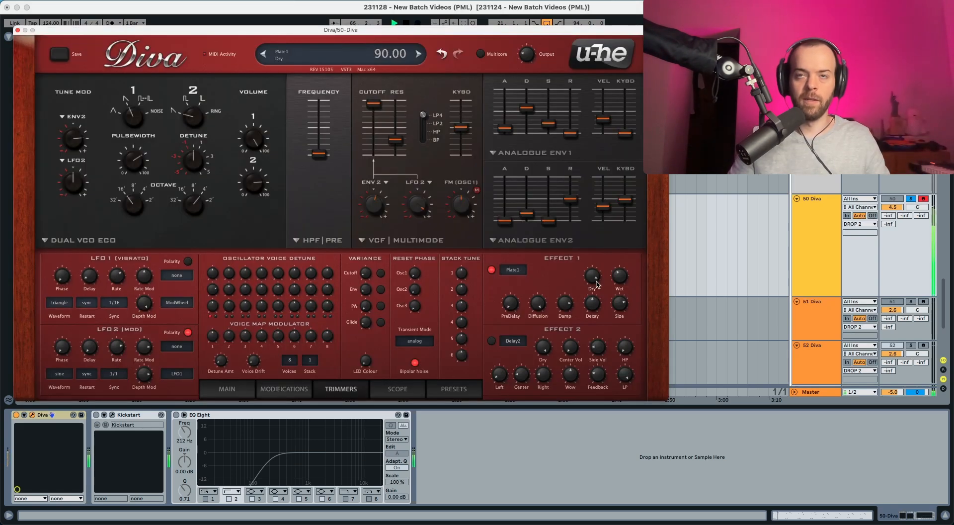
pyautogui.moveTo(620, 278); pyautogui.dragTo(610, 303)
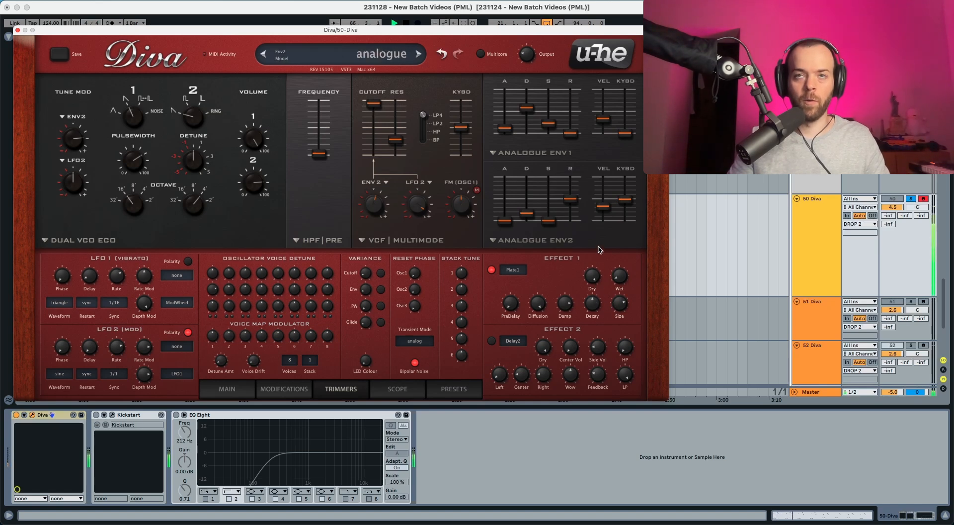
pyautogui.scroll(2, 616, 276)
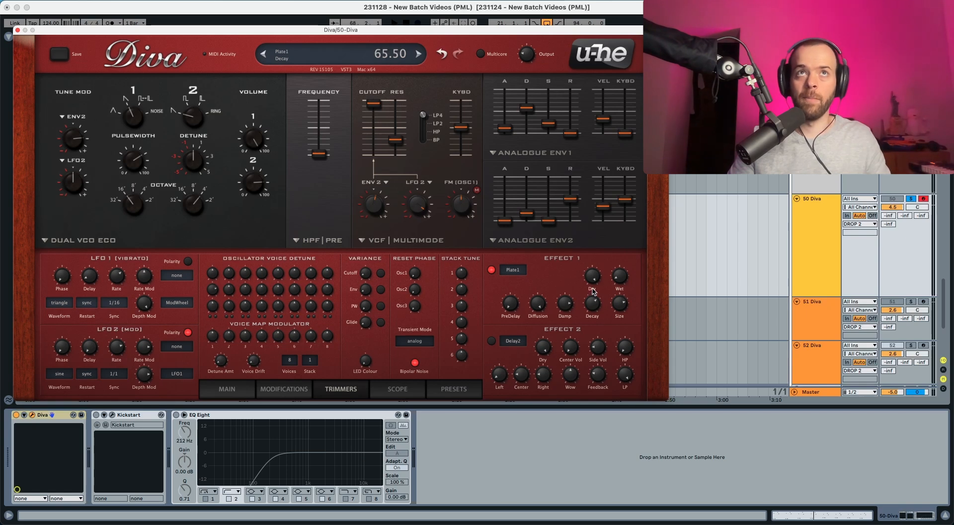
pyautogui.press('space')
# Raise the plate reverb's damping to about 80.00 and audition the reverb in the loop.
pyautogui.scroll(10, 594, 286)
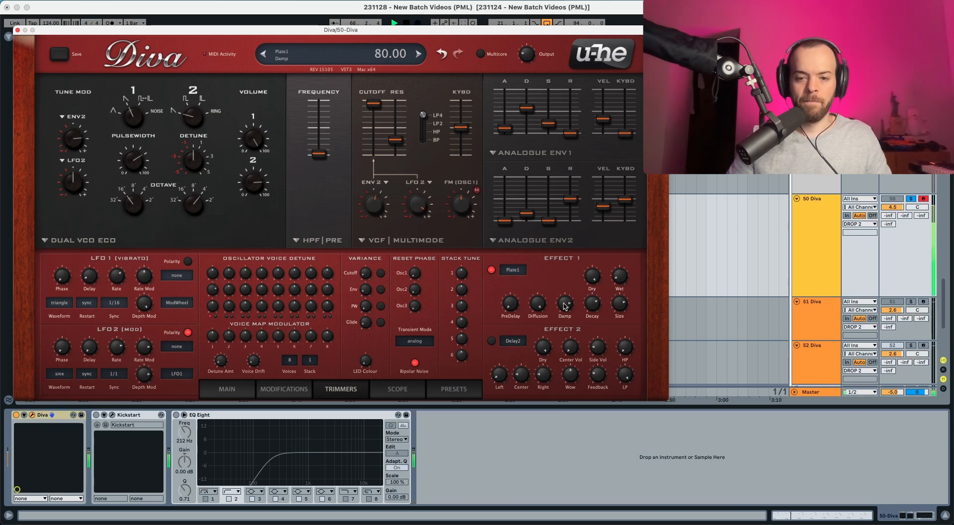
pyautogui.press('space')
pyautogui.moveTo(564, 304); pyautogui.dragTo(567, 295)
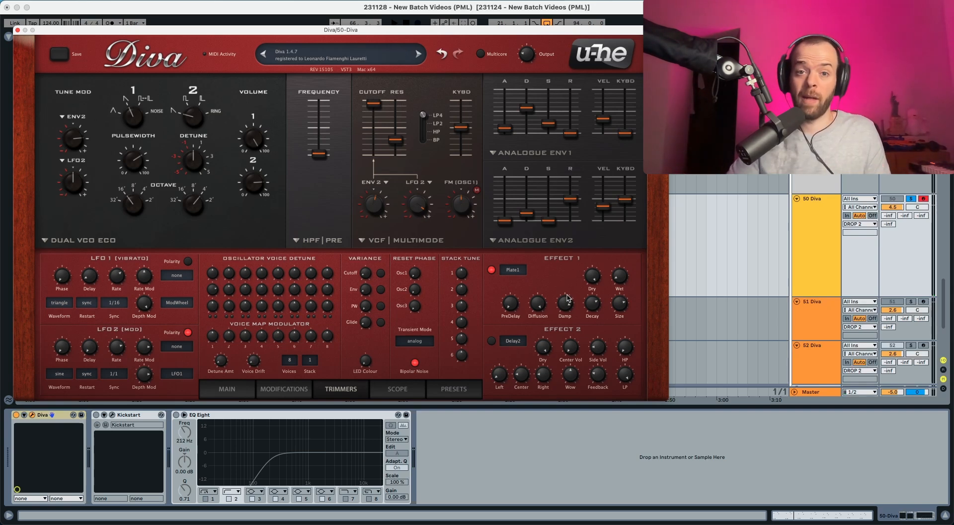
pyautogui.press('space')
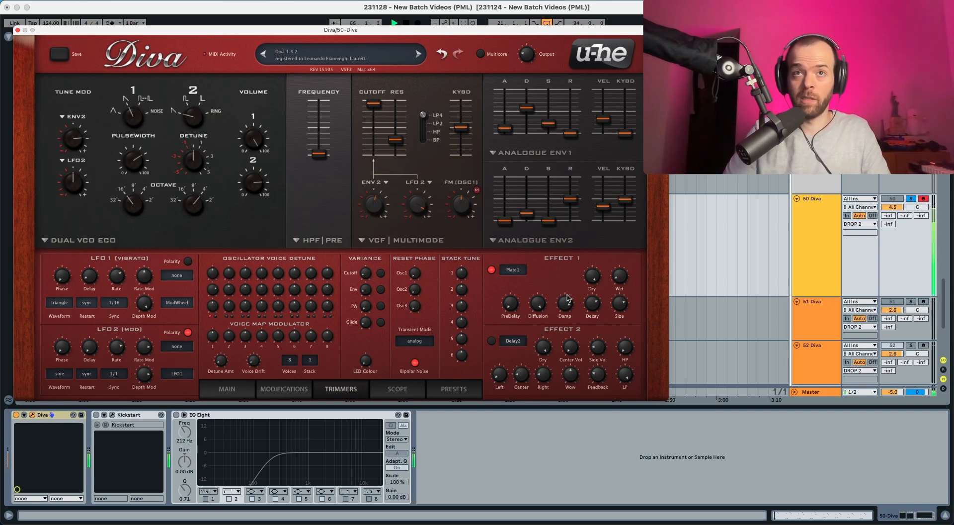
pyautogui.press('space')
# Enable the Delay2 effect, audition it in the loop, and raise its high-pass filter.
pyautogui.moveTo(538, 305)
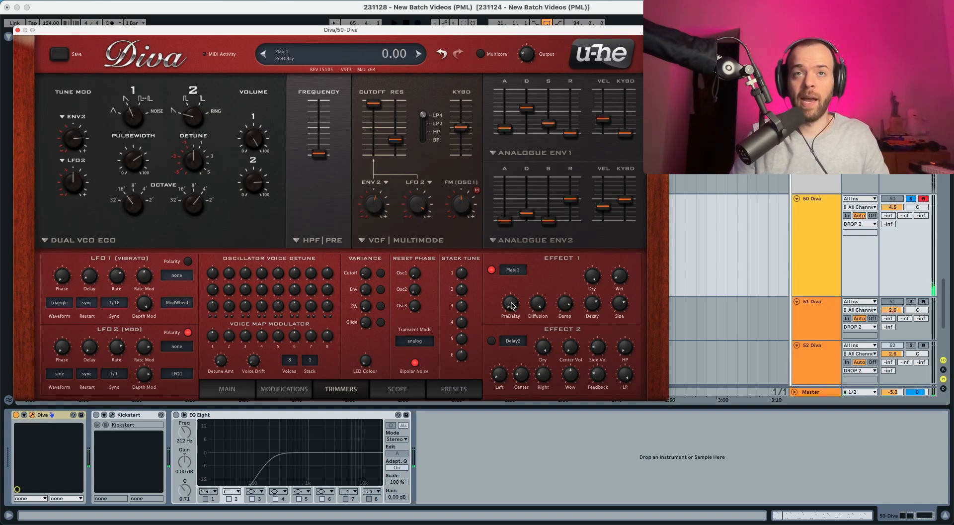
pyautogui.click(492, 341)
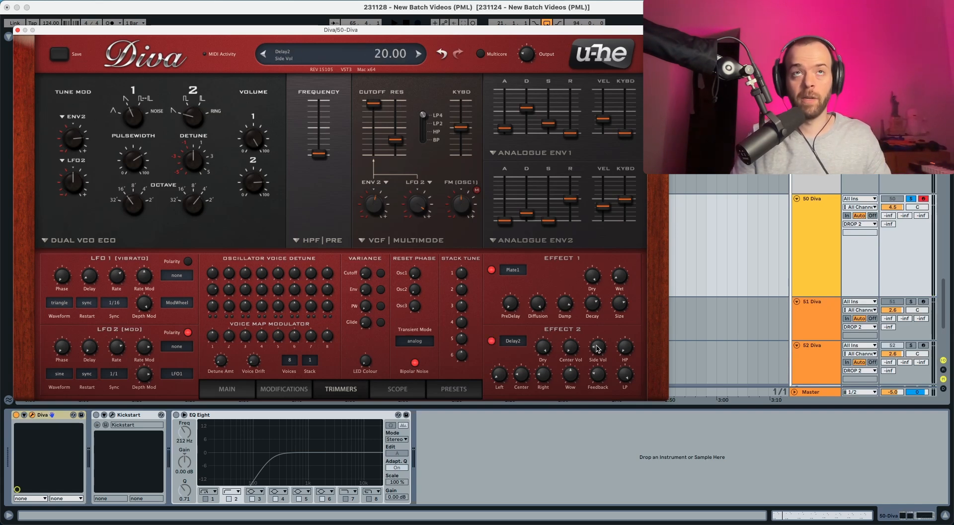
pyautogui.press('space')
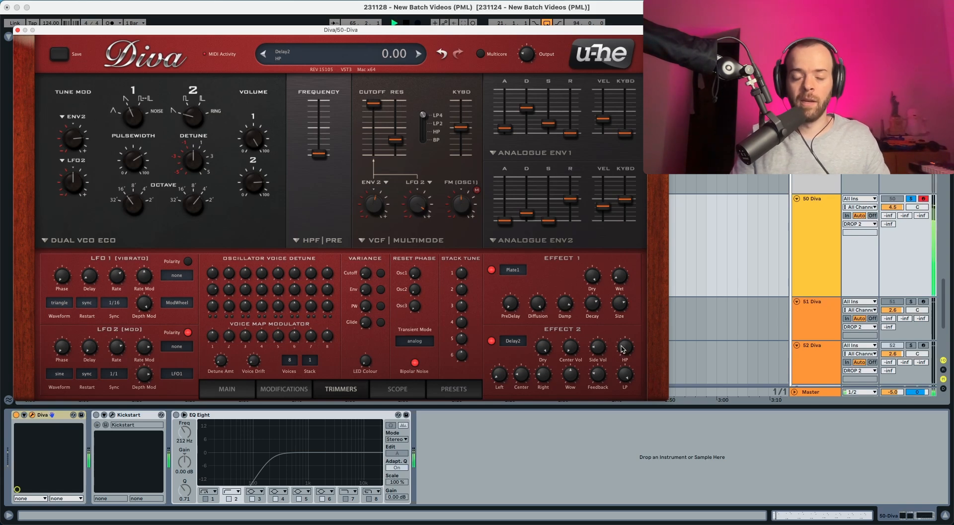
pyautogui.press('space')
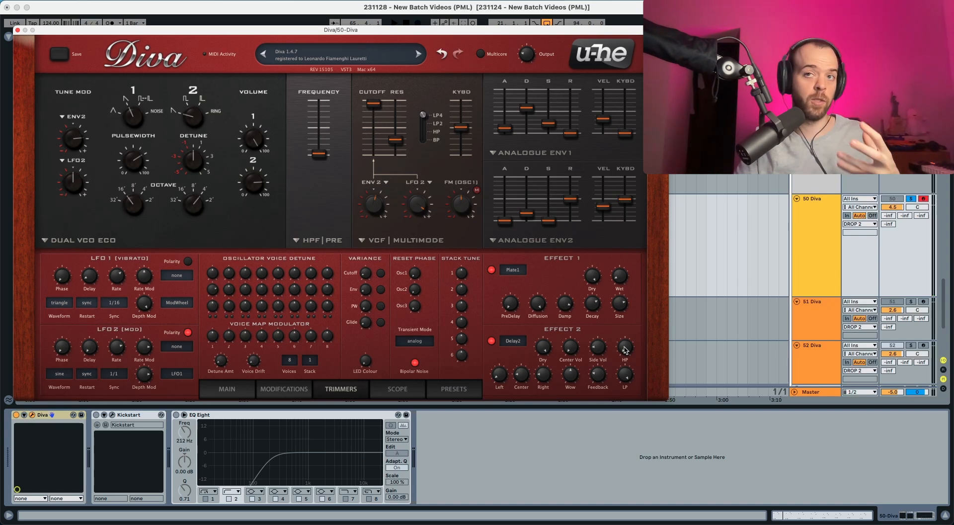
pyautogui.moveTo(625, 352)
pyautogui.moveTo(625, 348); pyautogui.dragTo(628, 318)
pyautogui.moveTo(627, 378)
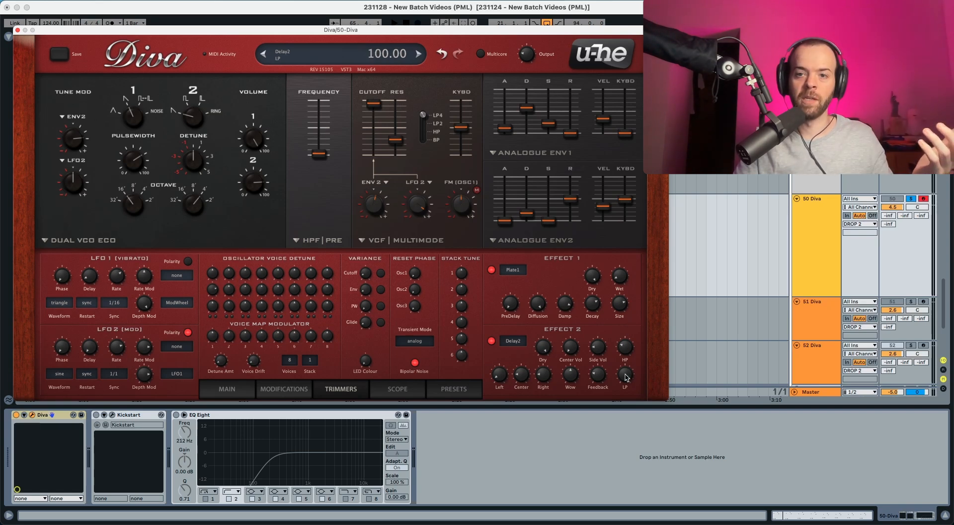
# Lower the Delay2 effect's low-pass filter to 67.00 and audition the change in the loop.
pyautogui.moveTo(627, 379); pyautogui.dragTo(624, 409)
pyautogui.press('space')
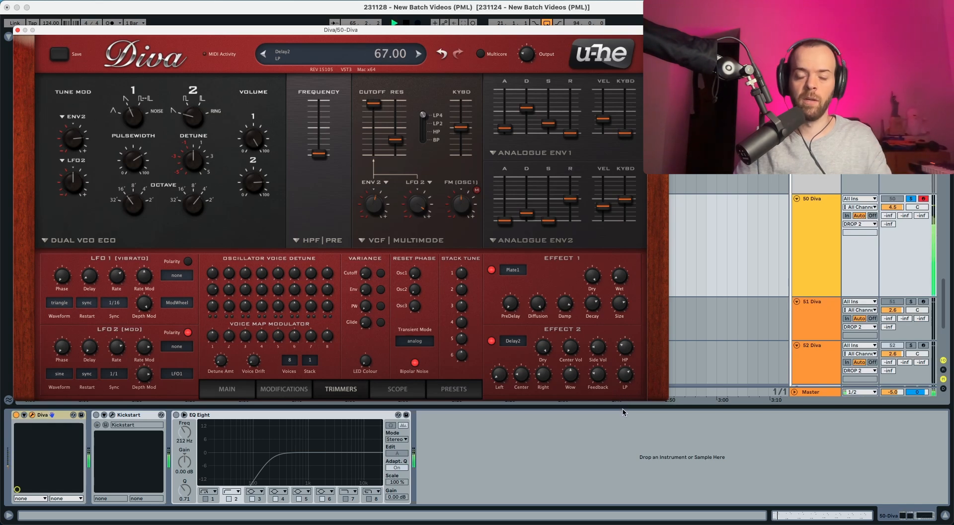
pyautogui.moveTo(490, 382)
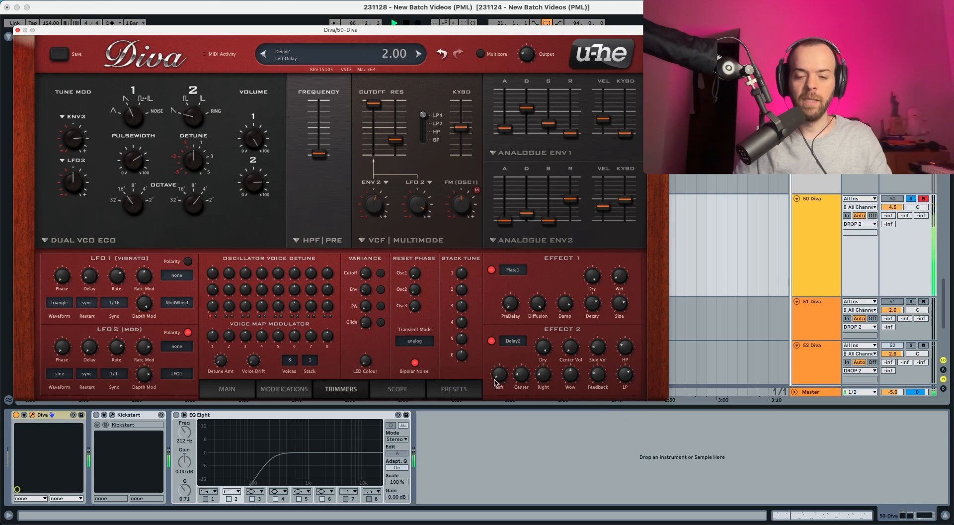
pyautogui.press('space')
# Raise the Delay2 feedback slightly, set its left delay to 3.00, and audition the delay in the loop.
pyautogui.moveTo(595, 379)
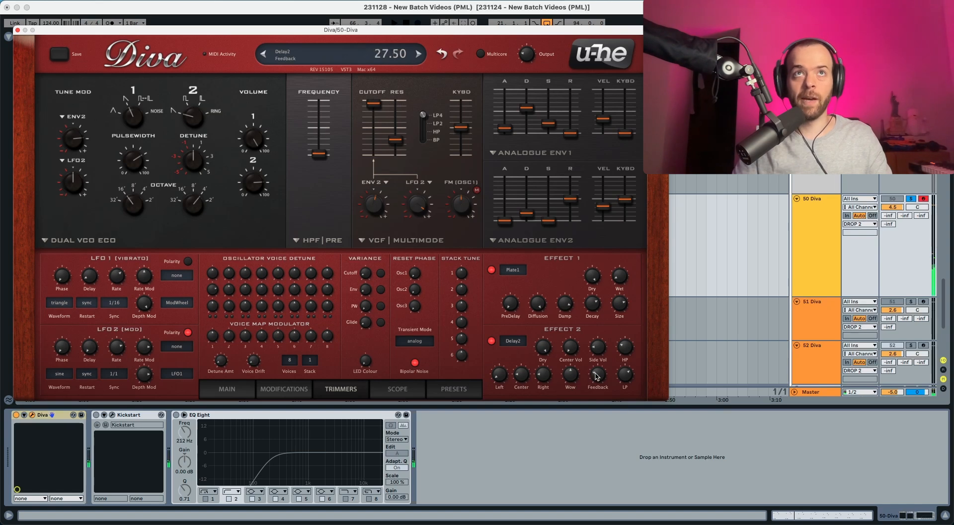
pyautogui.moveTo(599, 372); pyautogui.dragTo(599, 367)
pyautogui.press('space')
pyautogui.press('space')
pyautogui.moveTo(499, 382)
pyautogui.moveTo(499, 382); pyautogui.dragTo(501, 375)
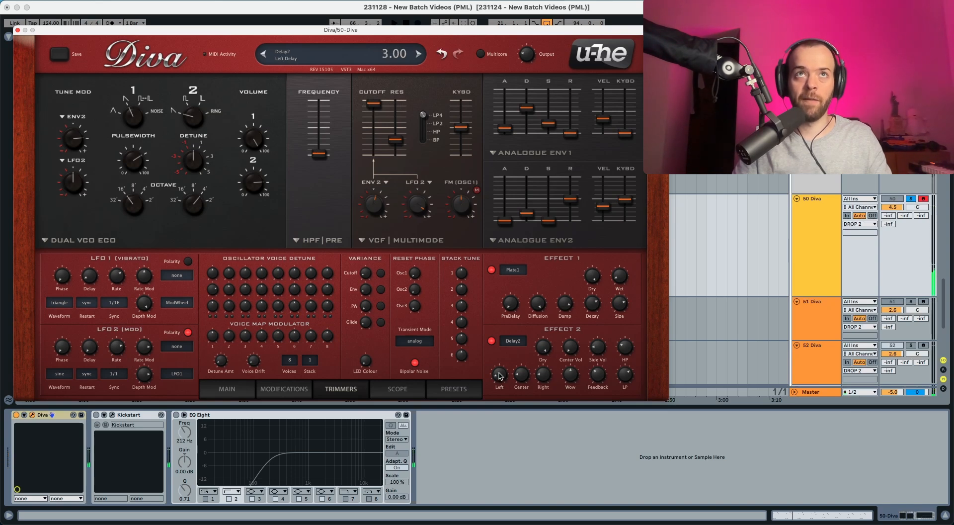
pyautogui.press('space')
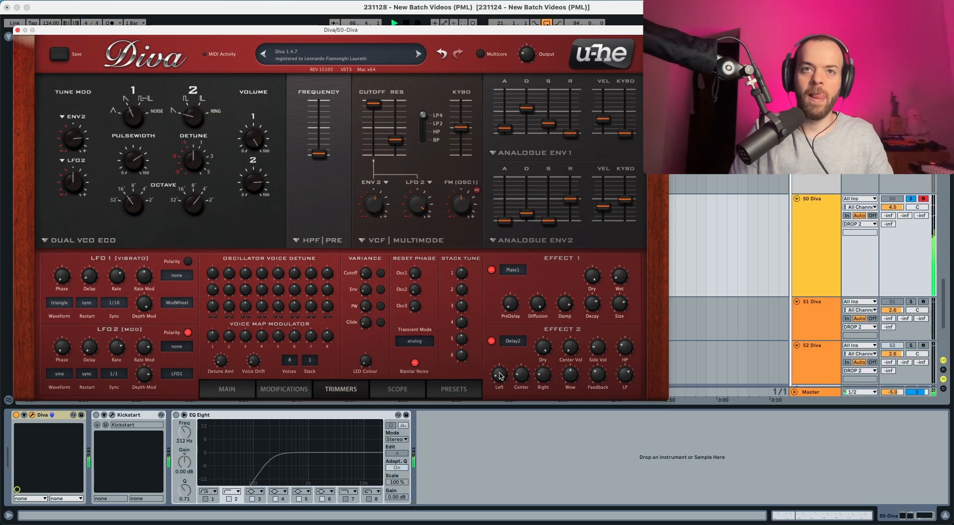
pyautogui.press('space')
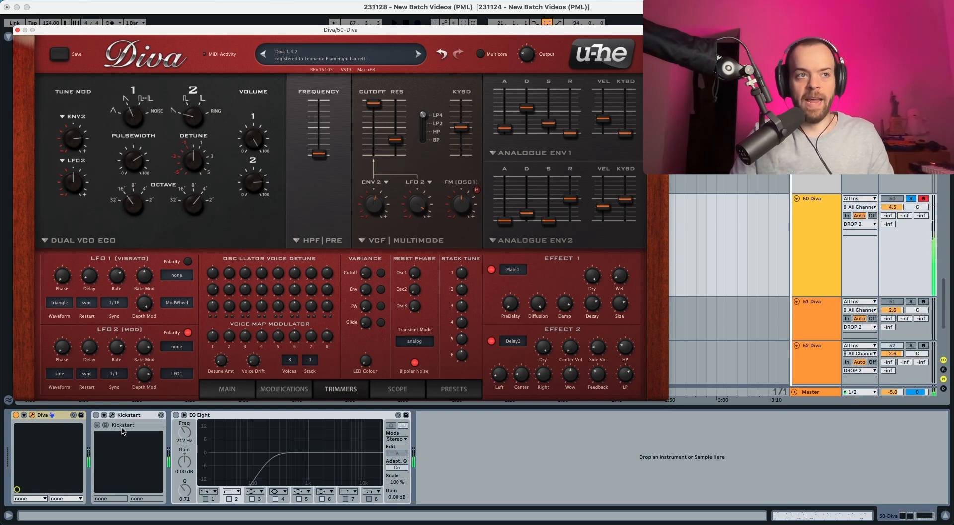
# Enable Kickstart and EQ Eight on the 50 Diva track, then unsolo the track and audition it in the full mix.
pyautogui.click(97, 414)
pyautogui.click(175, 415)
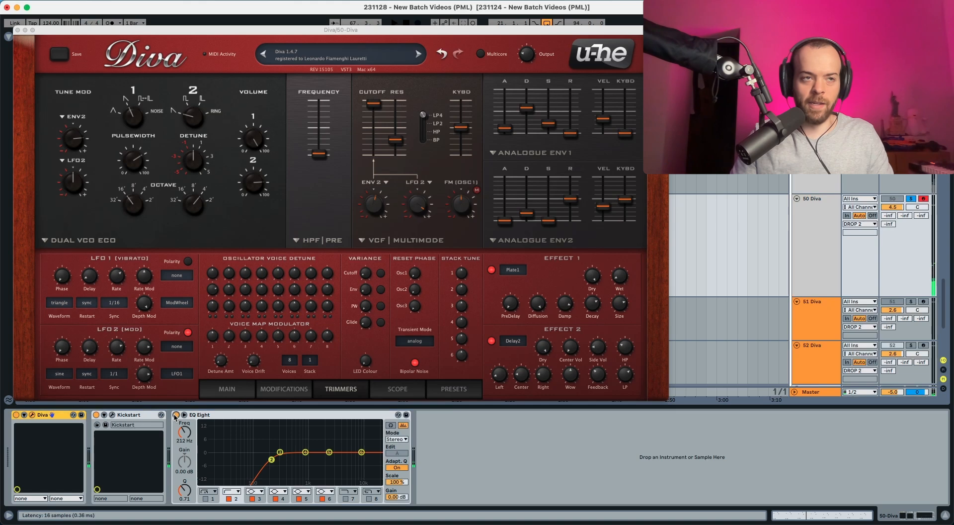
pyautogui.press('space')
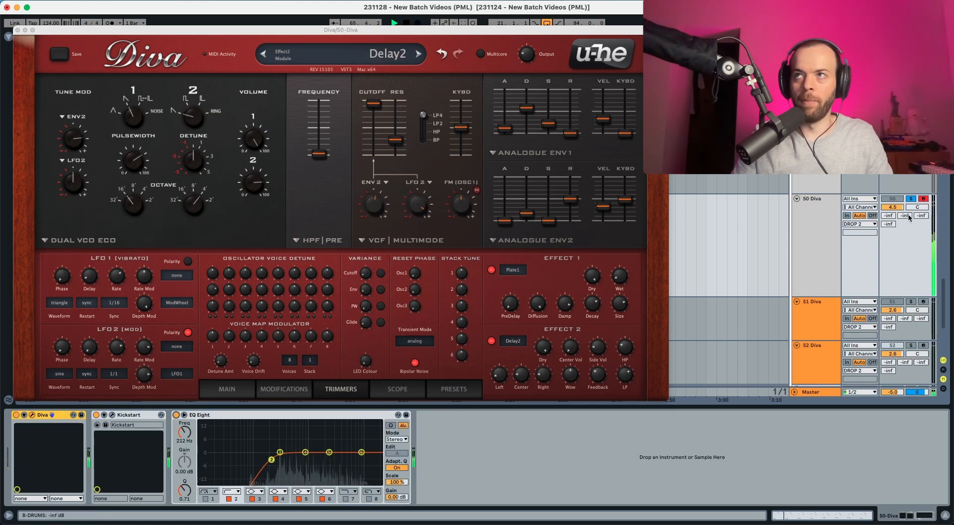
pyautogui.click(911, 198)
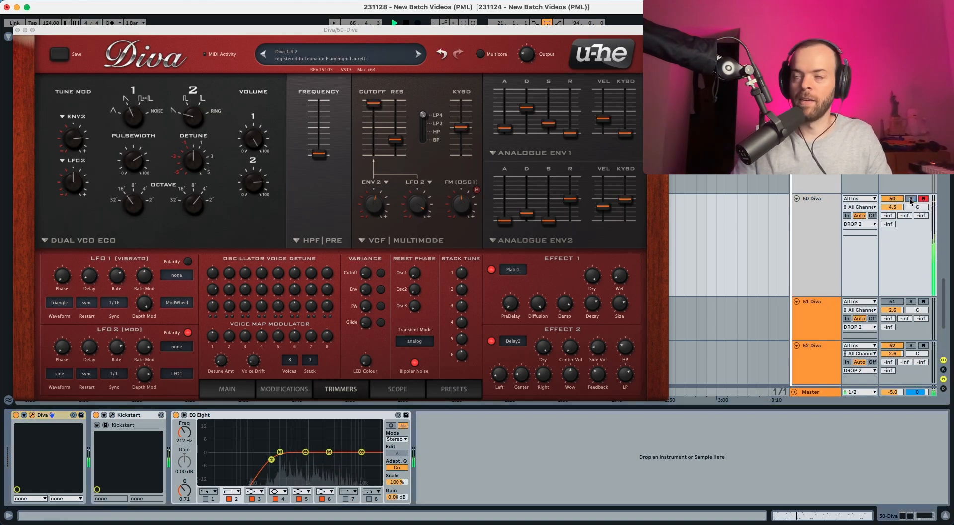
pyautogui.click(821, 212)
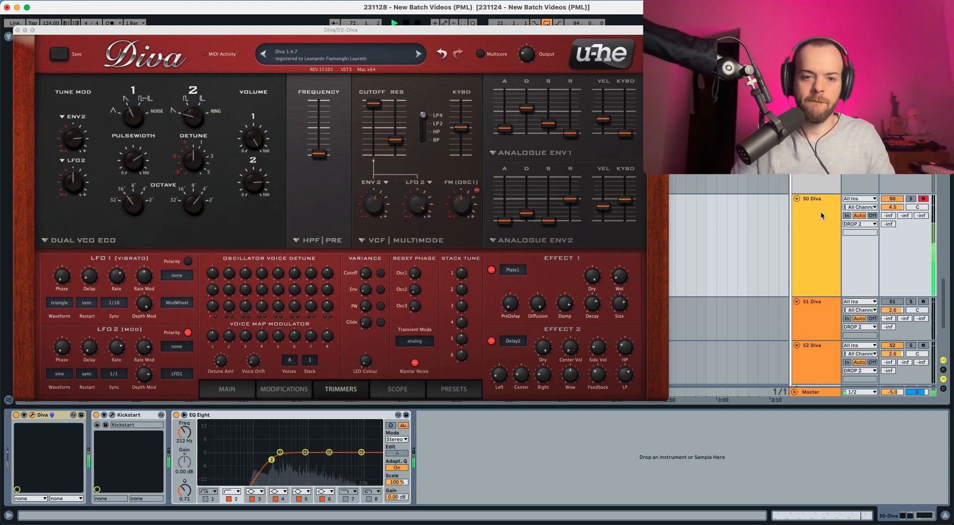
pyautogui.press('space')
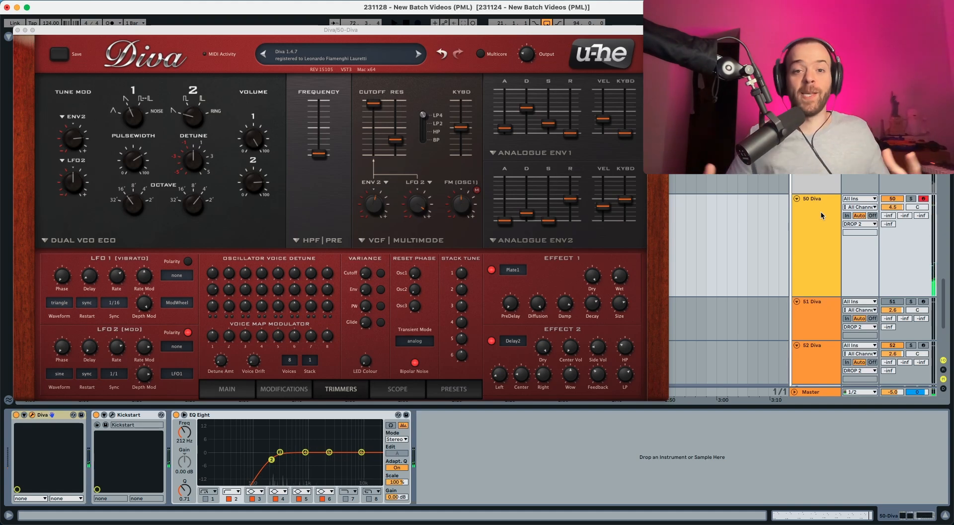